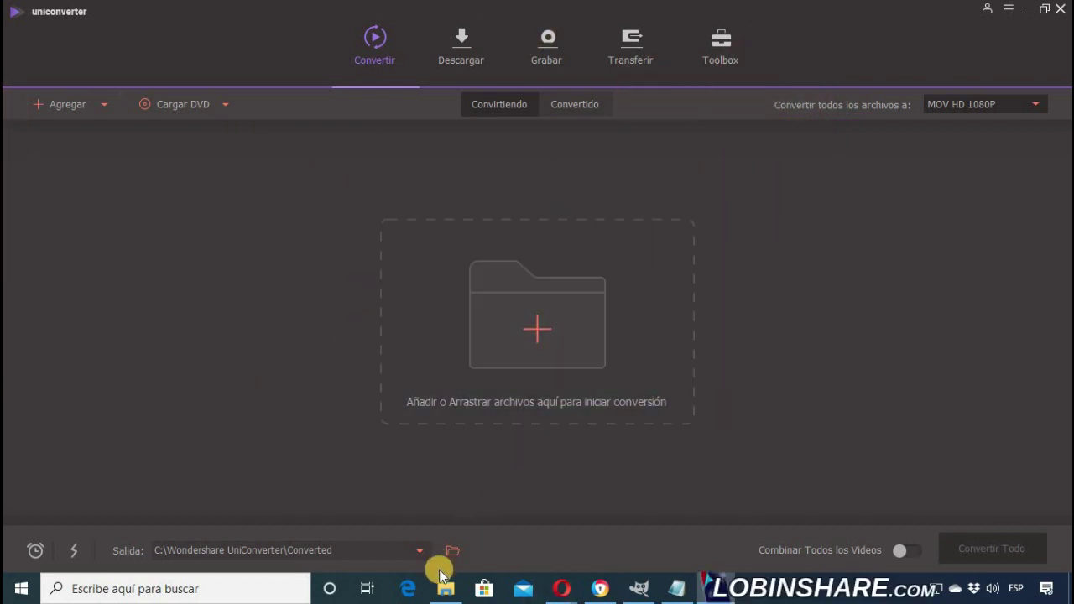
Step: Add the New_York_Times_Square free stock footage MP4 from the Vídeos folder to the conversion list
{"action": "left_click", "coordinate": [446, 589]}
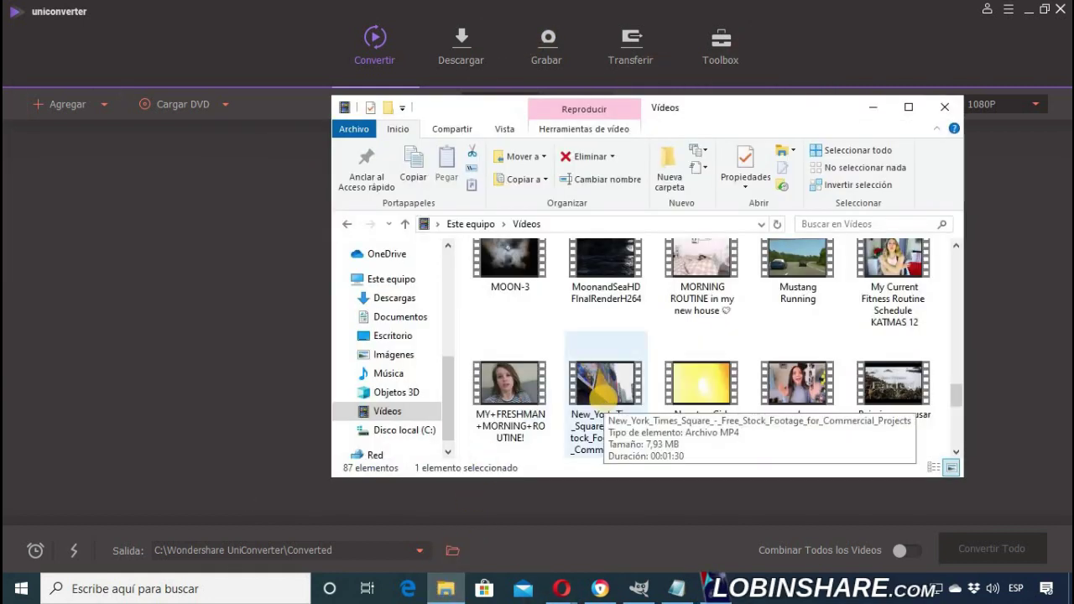
{"action": "left_click", "coordinate": [604, 403]}
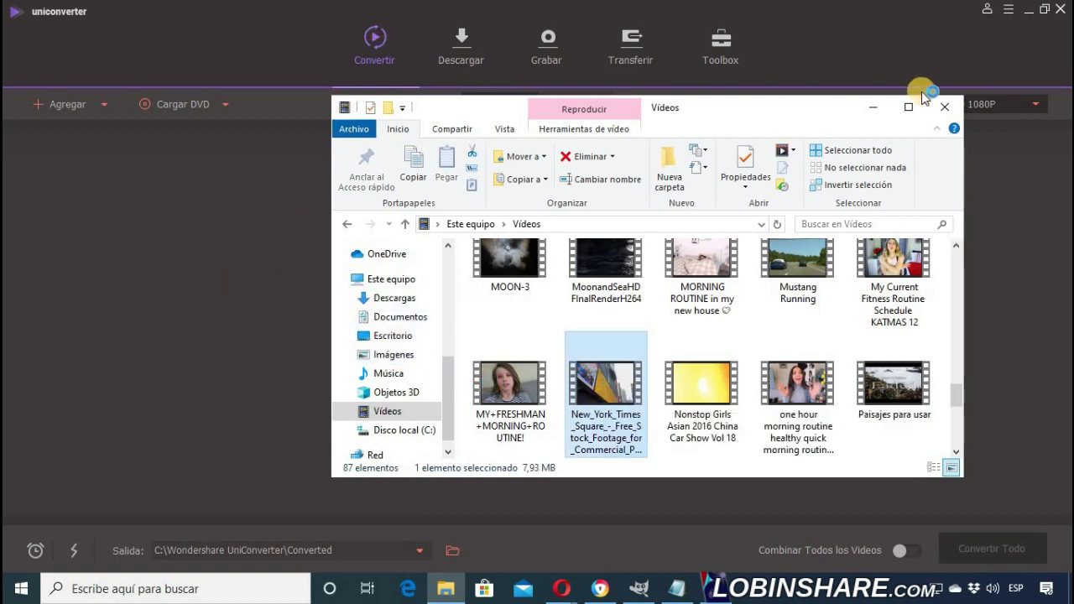
{"action": "key", "text": "Return"}
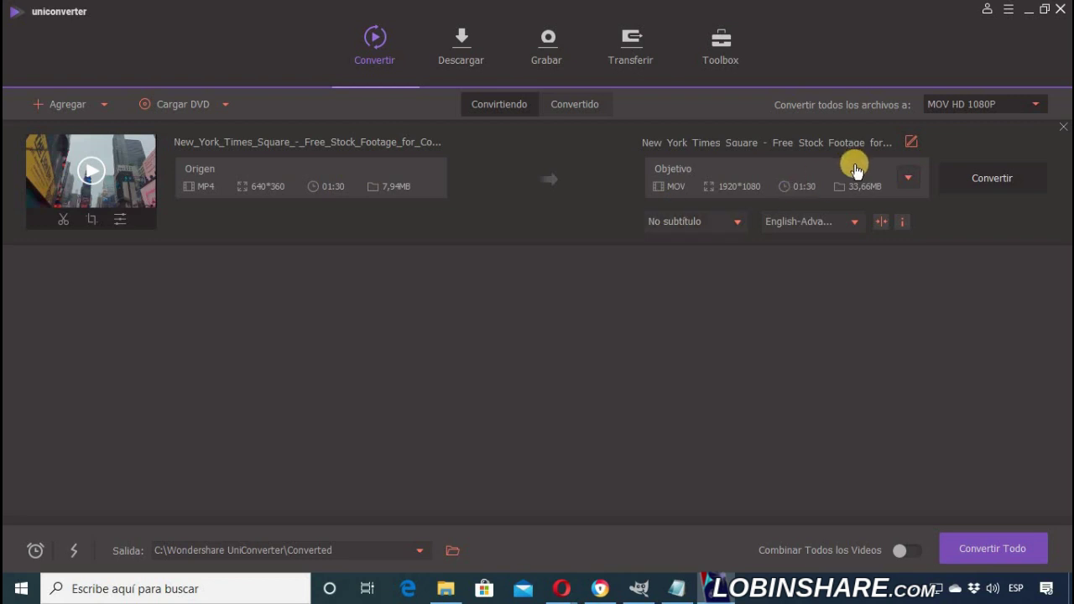
Step: Look through the video output formats for the clip and open its output file name for editing
{"action": "left_click", "coordinate": [907, 180]}
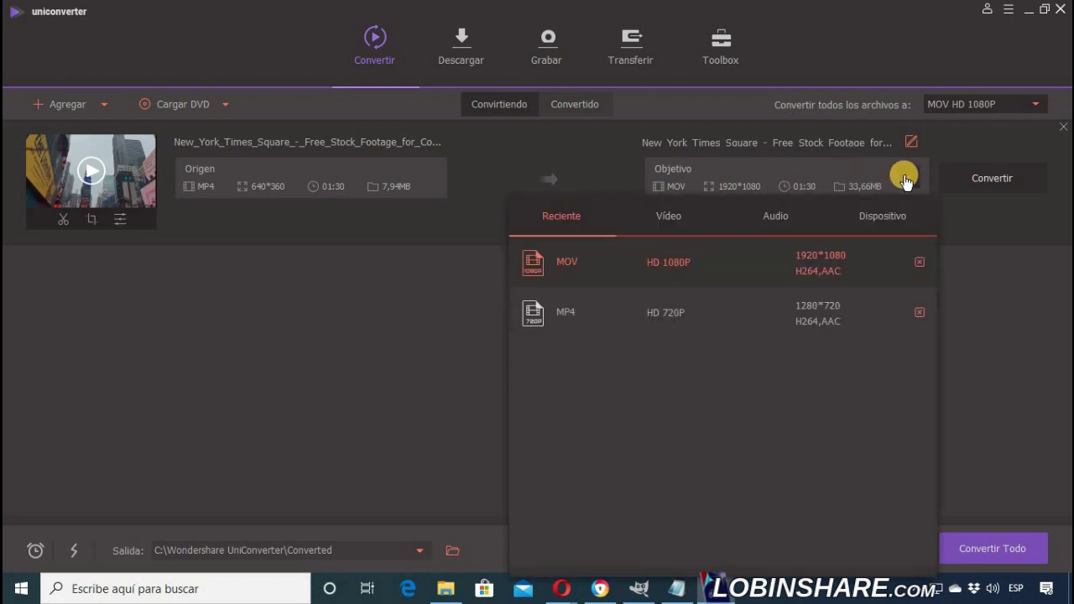
{"action": "left_click", "coordinate": [686, 216]}
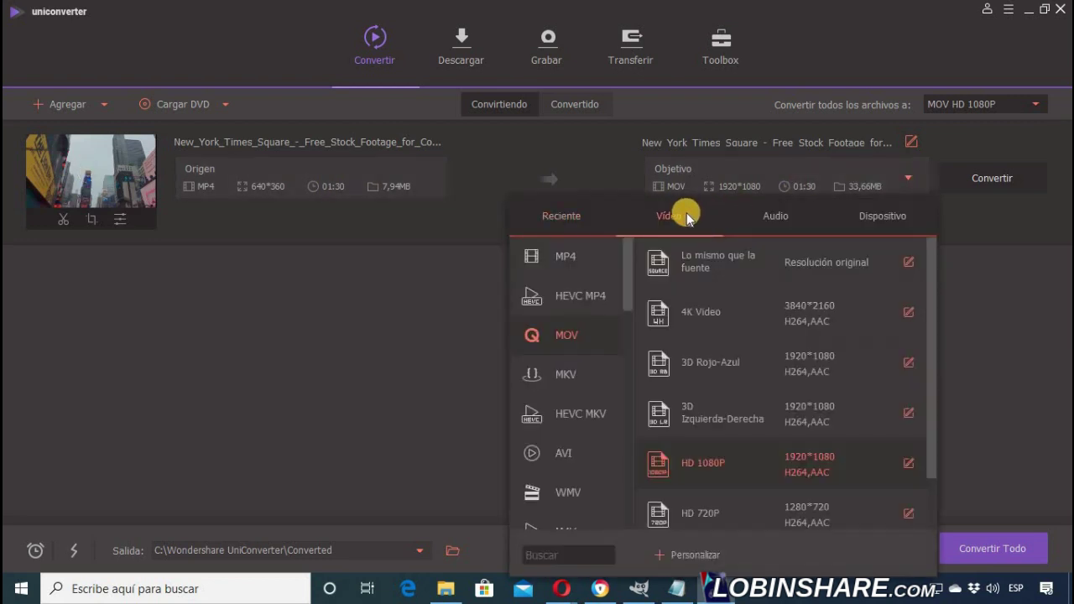
{"action": "left_click", "coordinate": [1019, 281]}
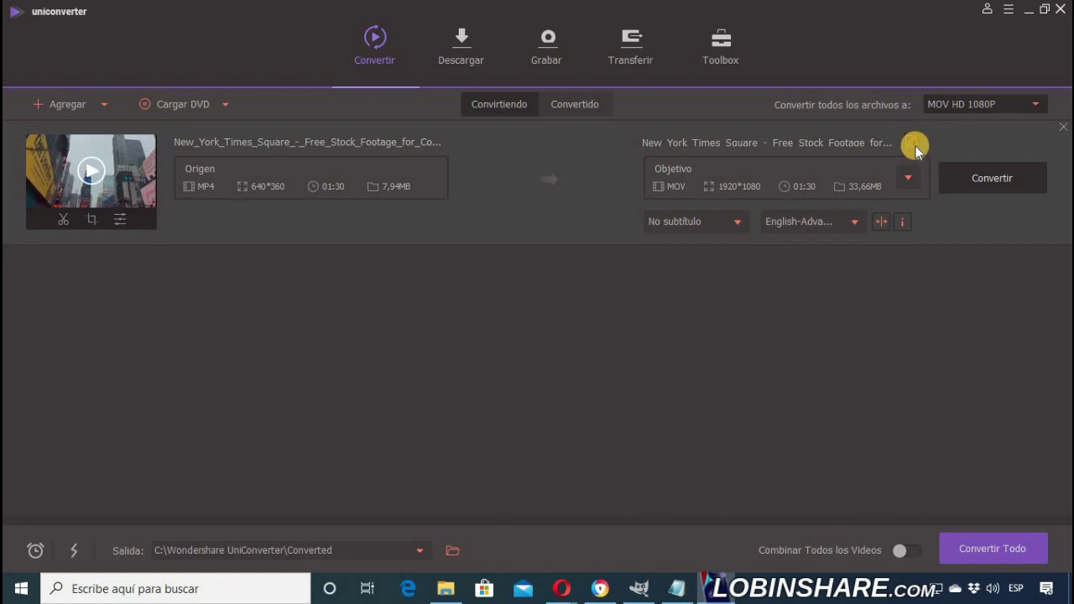
{"action": "left_click", "coordinate": [916, 146]}
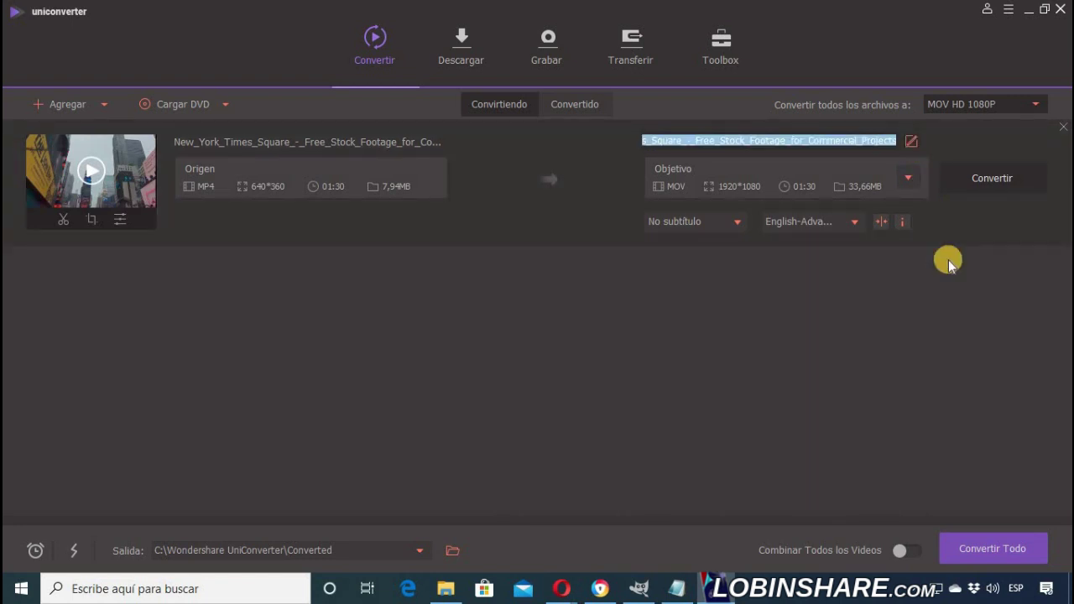
{"action": "left_click", "coordinate": [961, 231]}
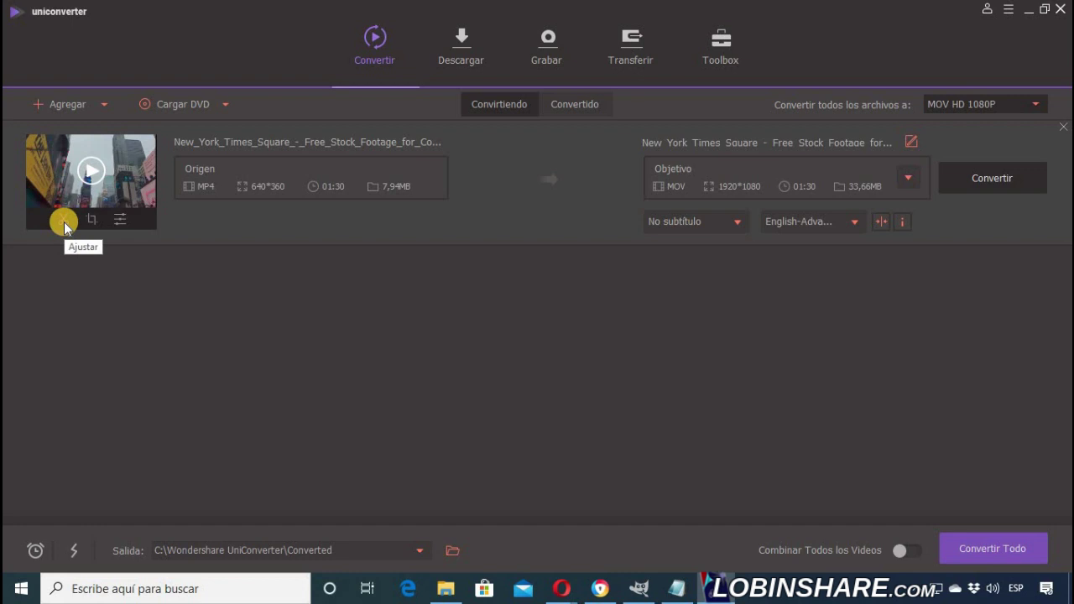
Step: Open the Times Square clip in the trim editor and pause its playback
{"action": "left_click", "coordinate": [65, 217]}
{"action": "left_click", "coordinate": [63, 219]}
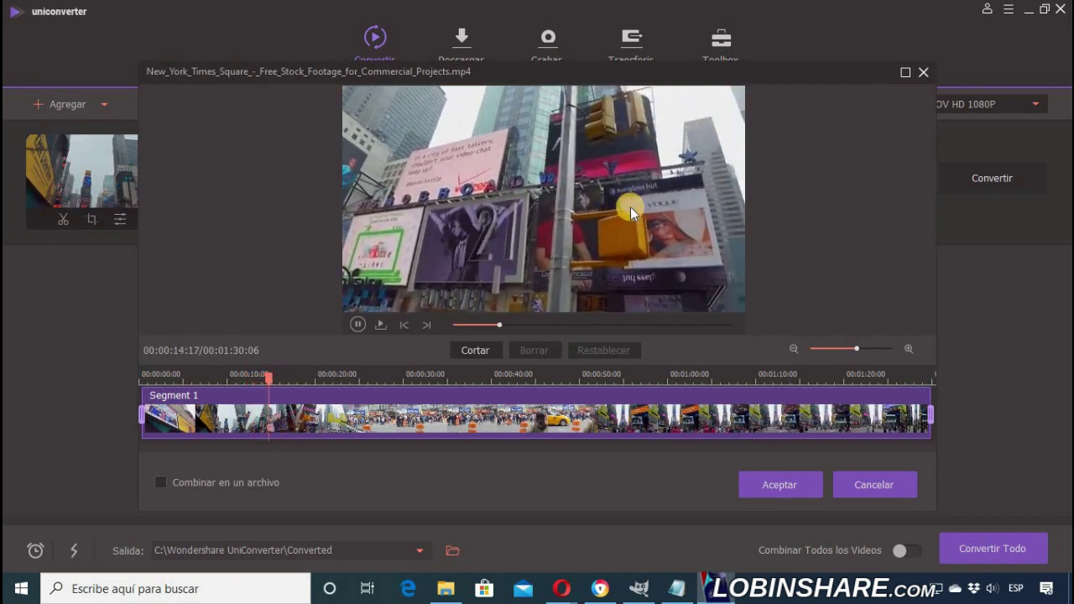
{"action": "left_click", "coordinate": [350, 325]}
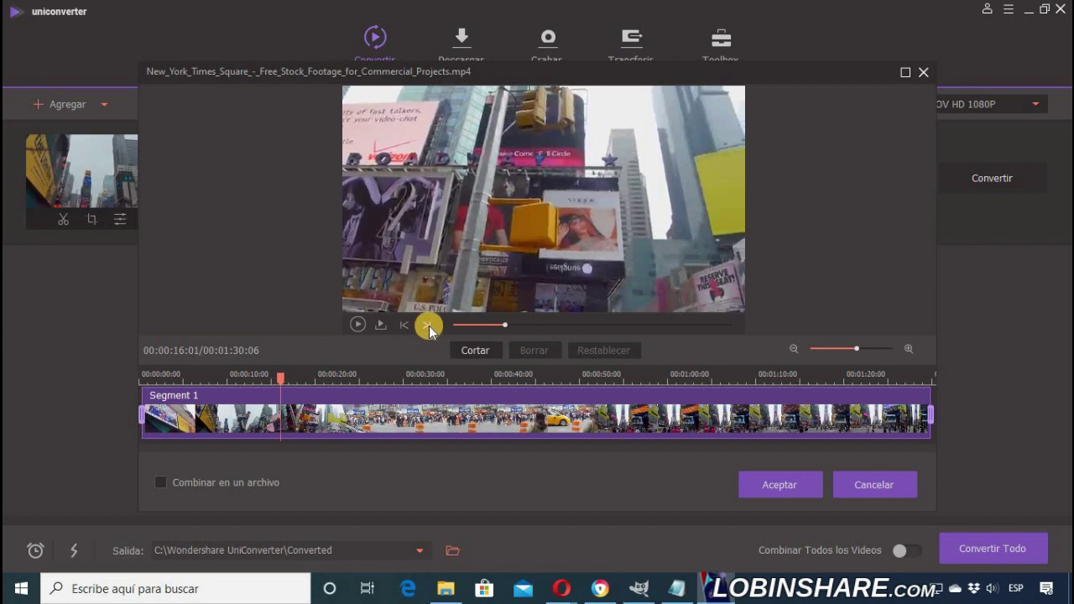
Step: Split the clip into two segments at 00:00:21:03
{"action": "left_click", "coordinate": [190, 379]}
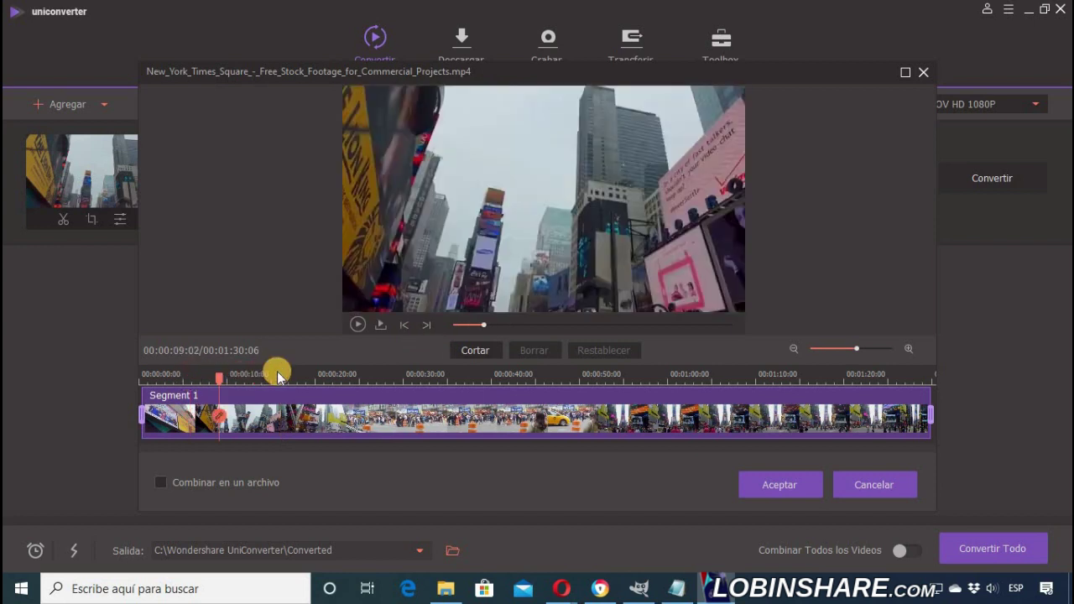
{"action": "left_click", "coordinate": [277, 371]}
{"action": "left_click", "coordinate": [358, 324]}
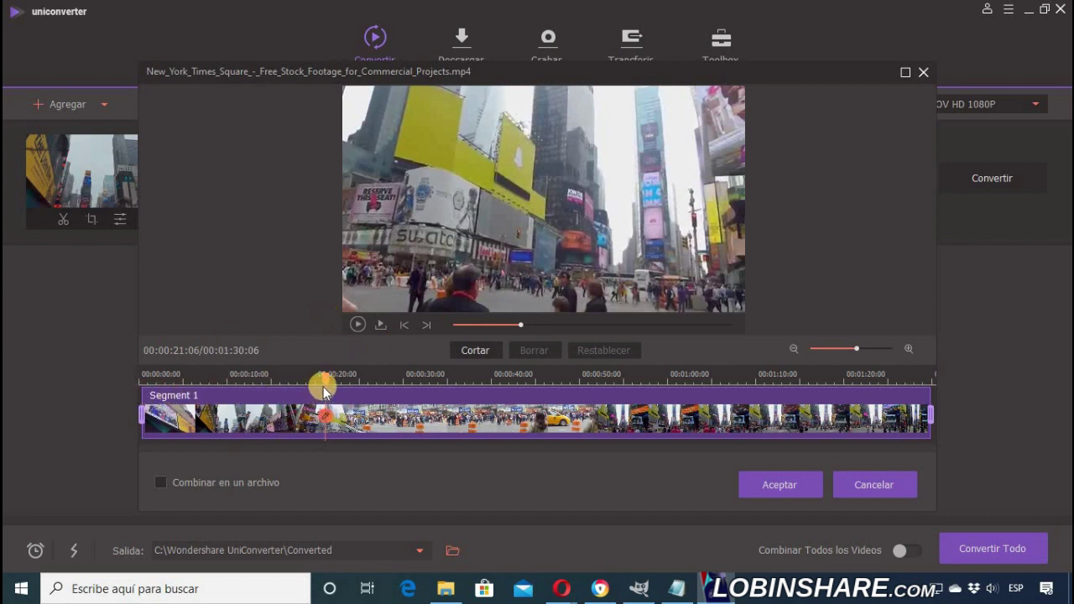
{"action": "left_click", "coordinate": [404, 326]}
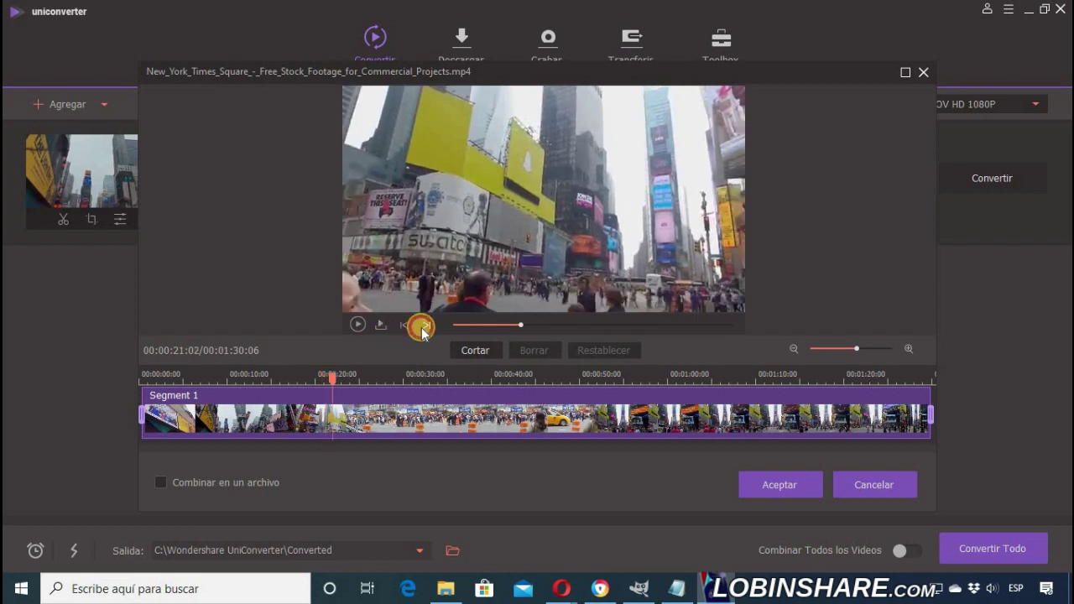
{"action": "left_click", "coordinate": [423, 327]}
{"action": "left_click", "coordinate": [421, 329]}
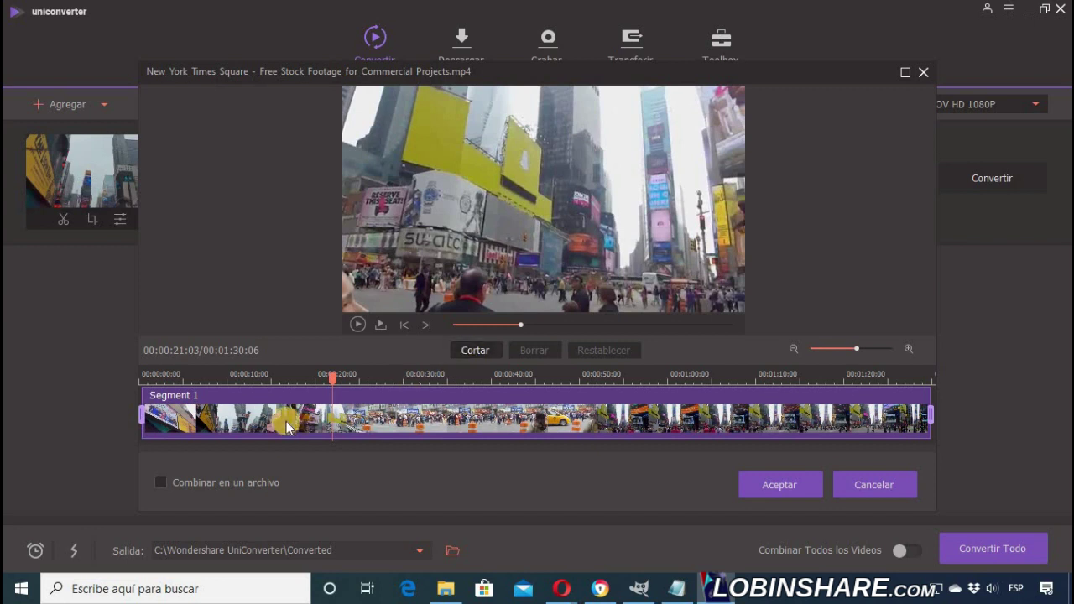
{"action": "left_click", "coordinate": [464, 354]}
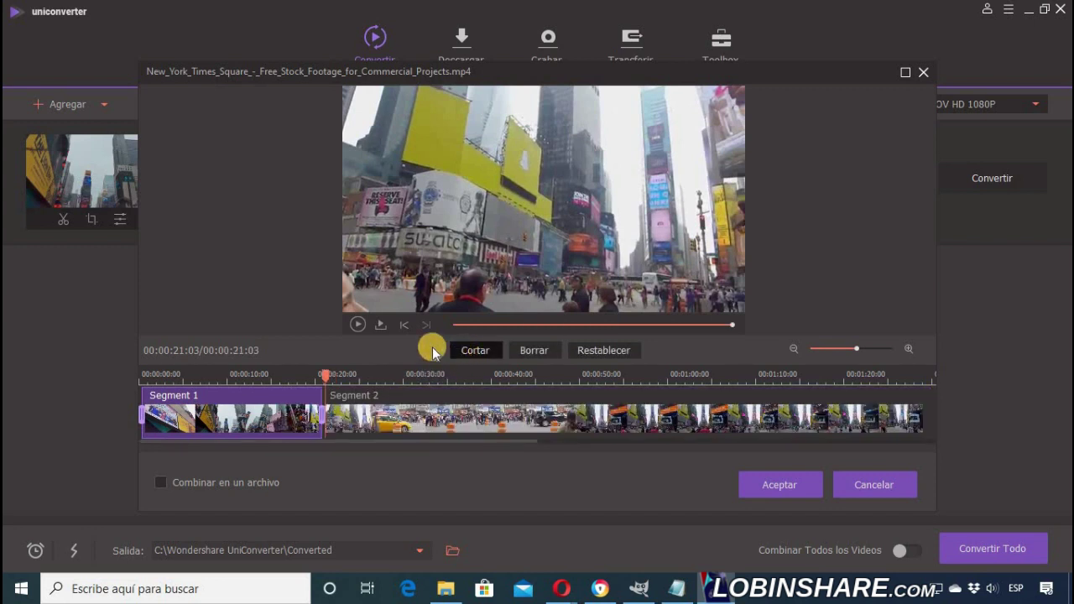
Step: Delete the first segment and preview the start of the remaining footage
{"action": "left_click", "coordinate": [253, 395]}
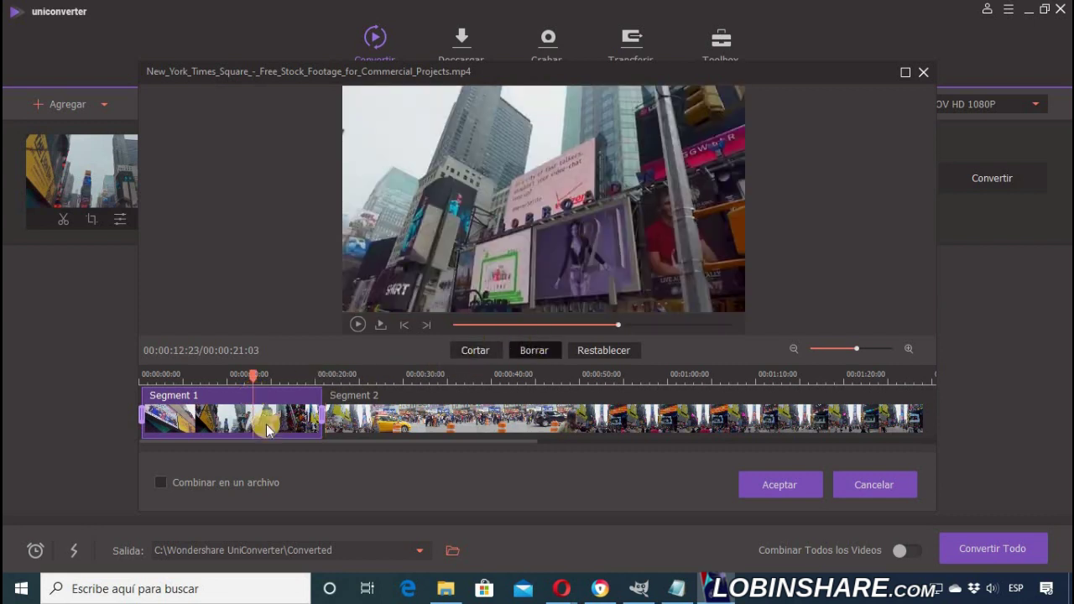
{"action": "left_click", "coordinate": [525, 352]}
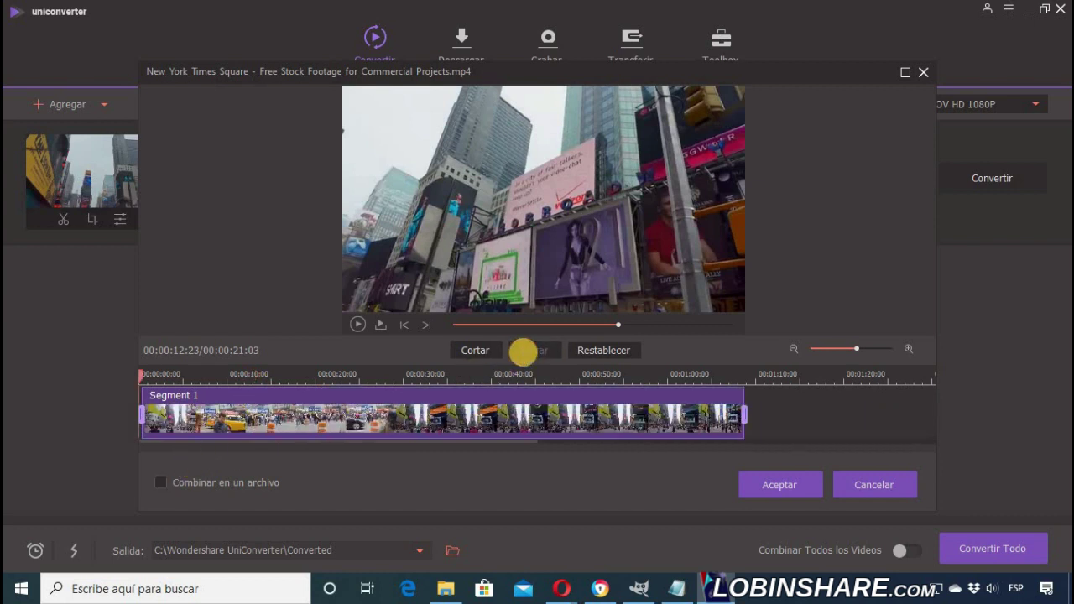
{"action": "left_click", "coordinate": [356, 324]}
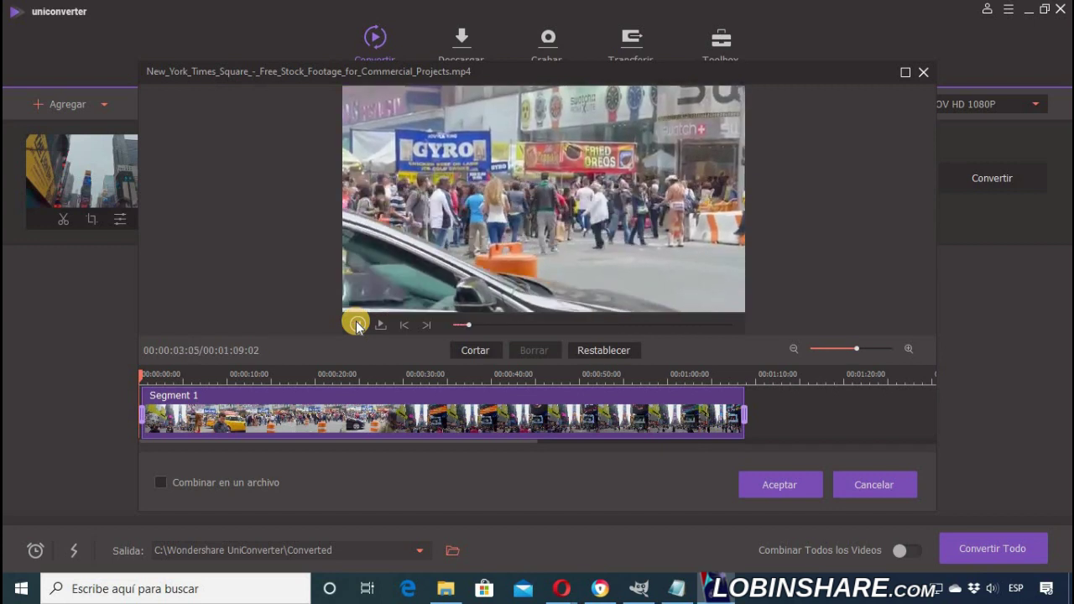
{"action": "left_click", "coordinate": [356, 324]}
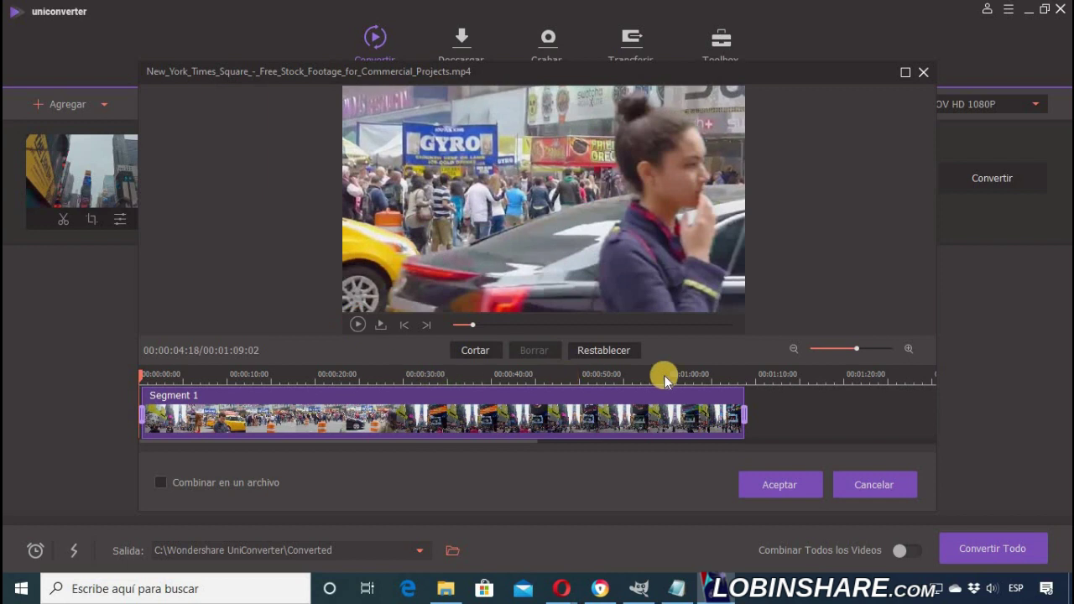
Step: Enlarge the timeline and play the remaining footage to locate the moment when the cyclist passes
{"action": "mouse_move", "coordinate": [858, 347]}
{"action": "left_mouse_down"}
{"action": "mouse_move", "coordinate": [867, 350]}
{"action": "mouse_move", "coordinate": [851, 352]}
{"action": "mouse_move", "coordinate": [863, 349]}
{"action": "left_mouse_up"}
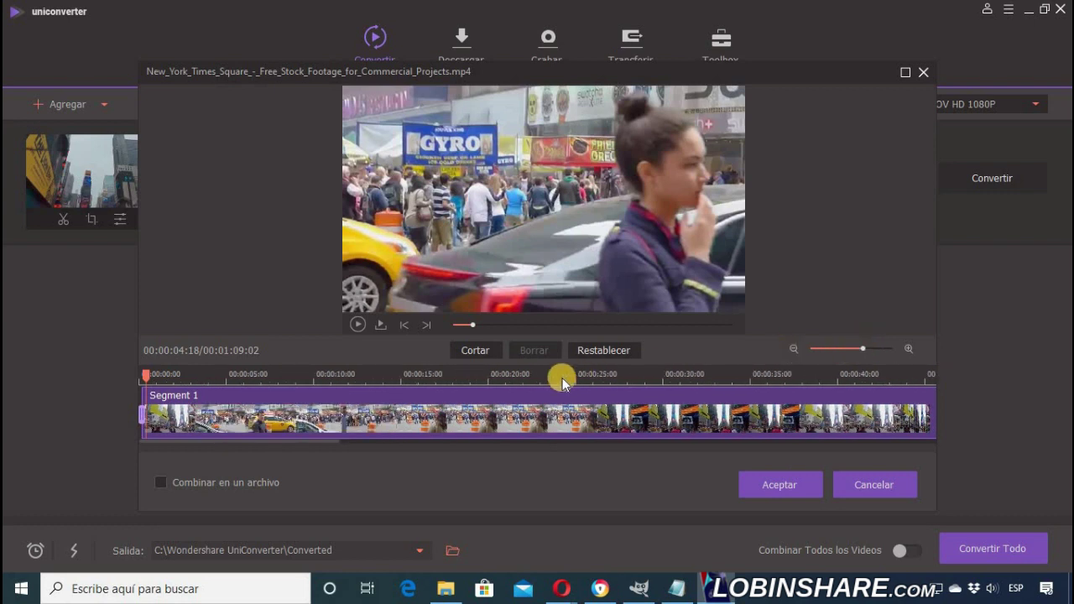
{"action": "left_click", "coordinate": [359, 324]}
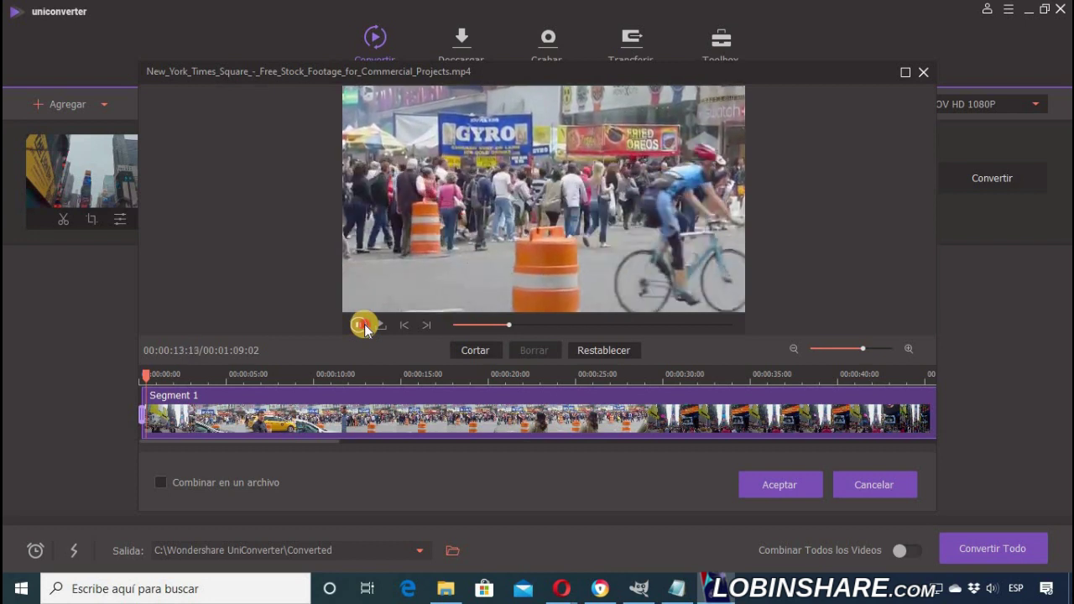
{"action": "left_click", "coordinate": [358, 324]}
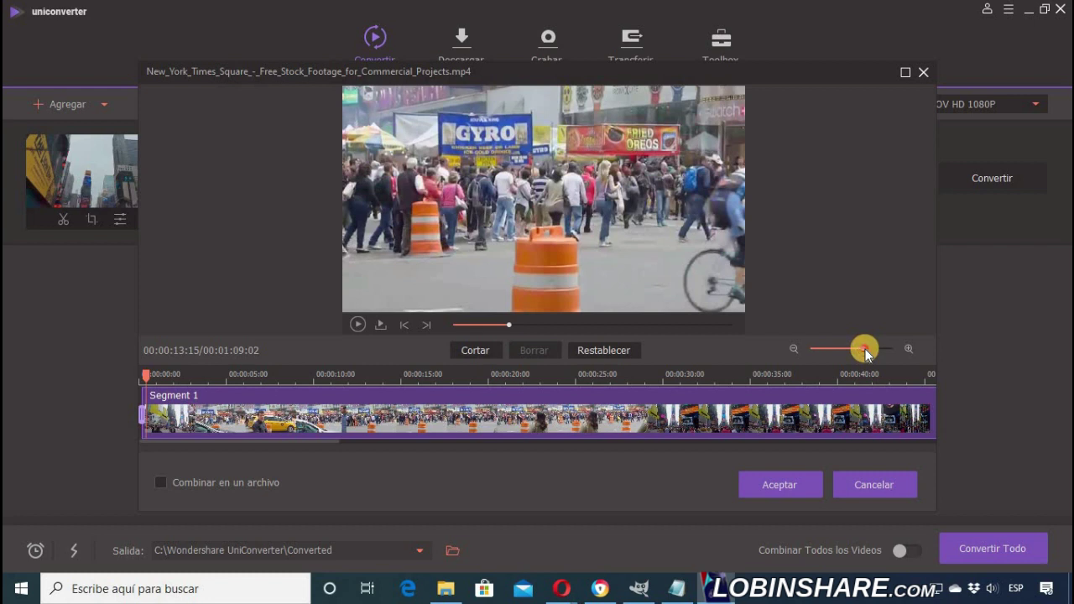
{"action": "left_click_drag", "start_coordinate": [864, 349], "coordinate": [874, 350]}
{"action": "left_click", "coordinate": [359, 326]}
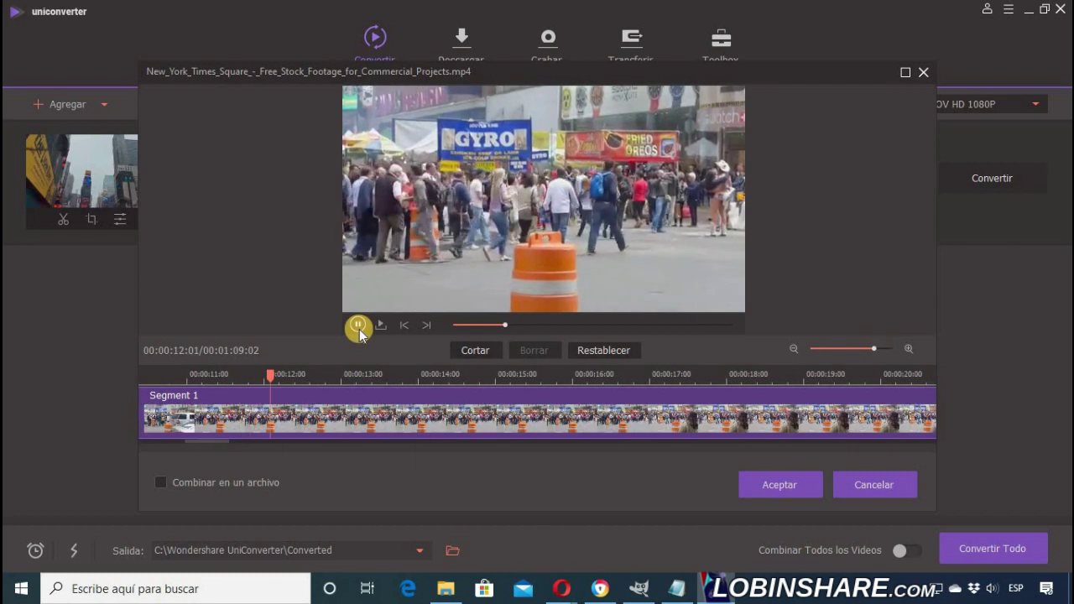
{"action": "left_click", "coordinate": [359, 327]}
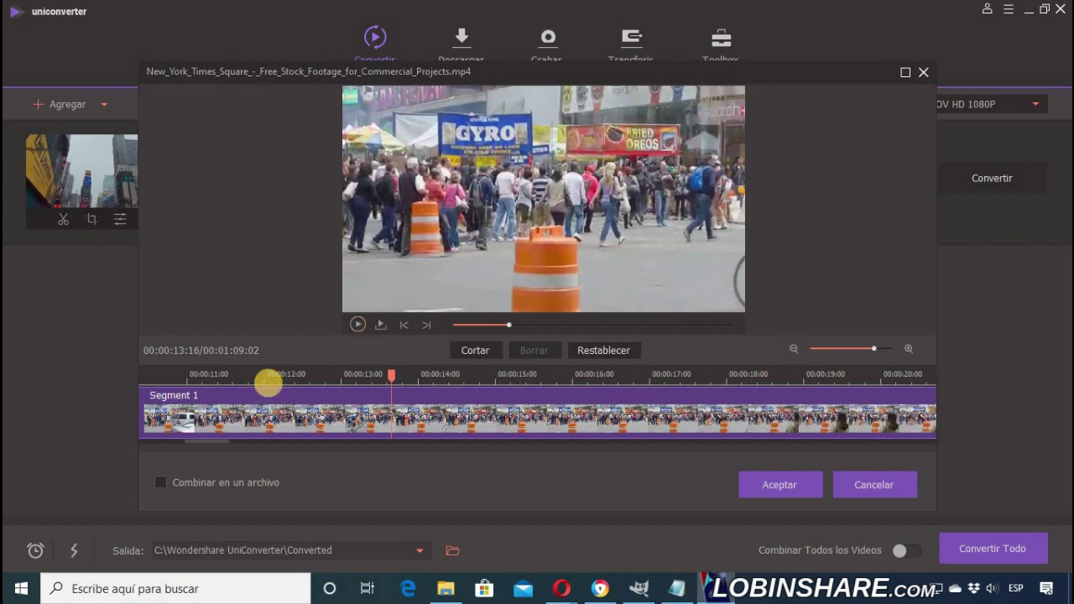
Step: Split the remaining segment at 00:00:13:19, just after the cyclist leaves the frame
{"action": "left_click", "coordinate": [245, 377]}
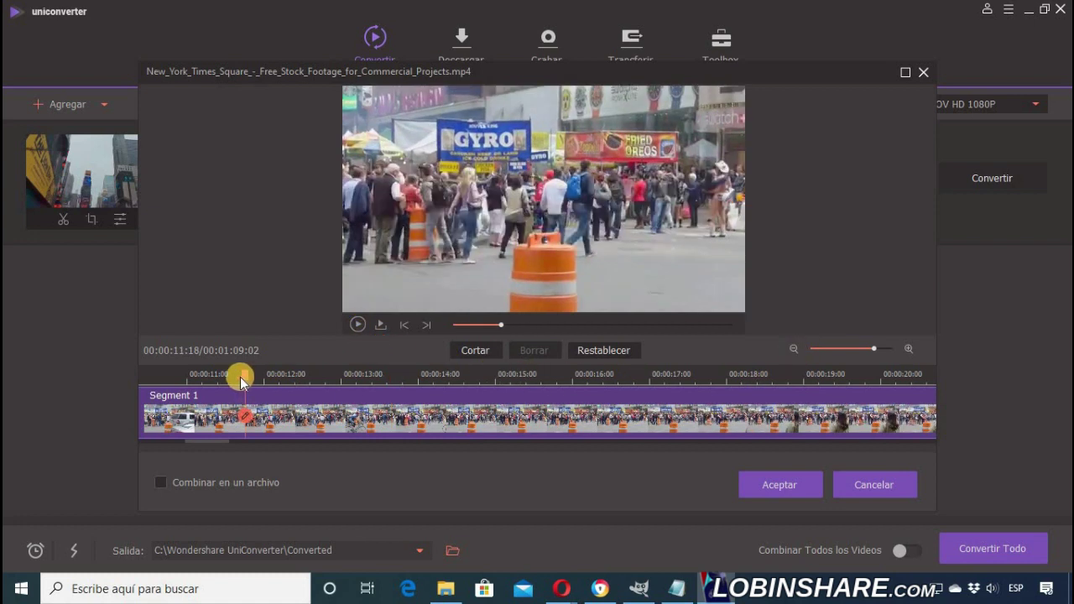
{"action": "left_click_drag", "start_coordinate": [241, 378], "coordinate": [424, 374]}
{"action": "left_click", "coordinate": [381, 374]}
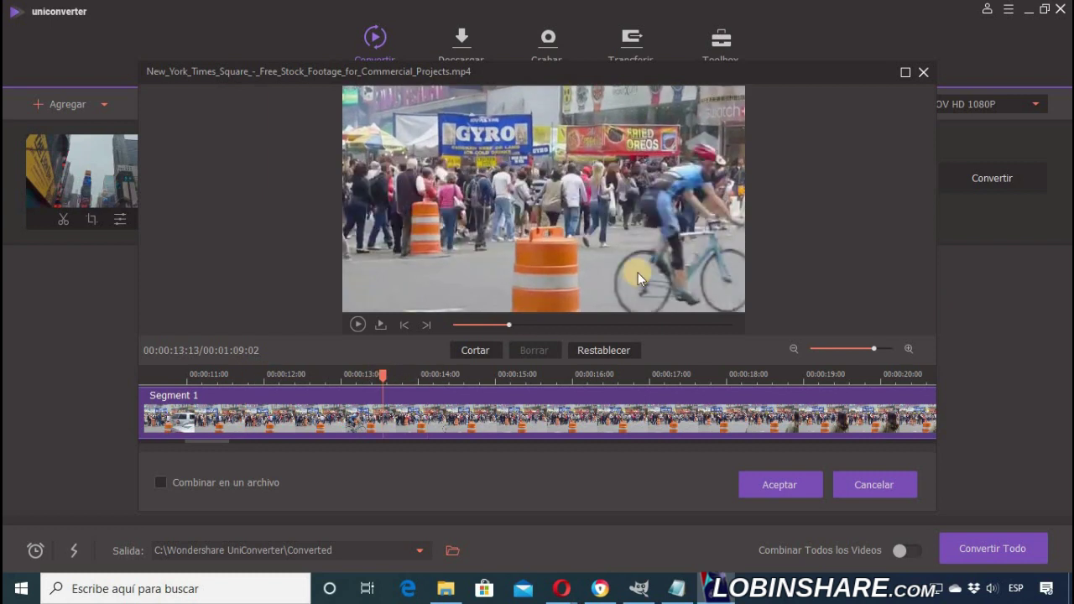
{"action": "left_click", "coordinate": [427, 325]}
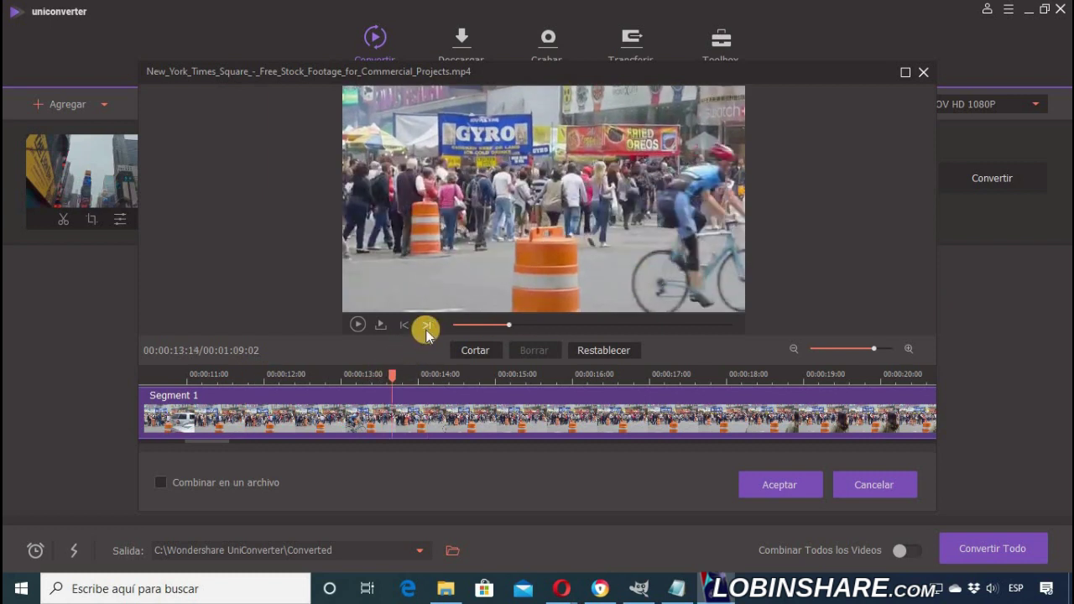
{"action": "left_click", "coordinate": [426, 327]}
{"action": "left_click", "coordinate": [426, 327]}
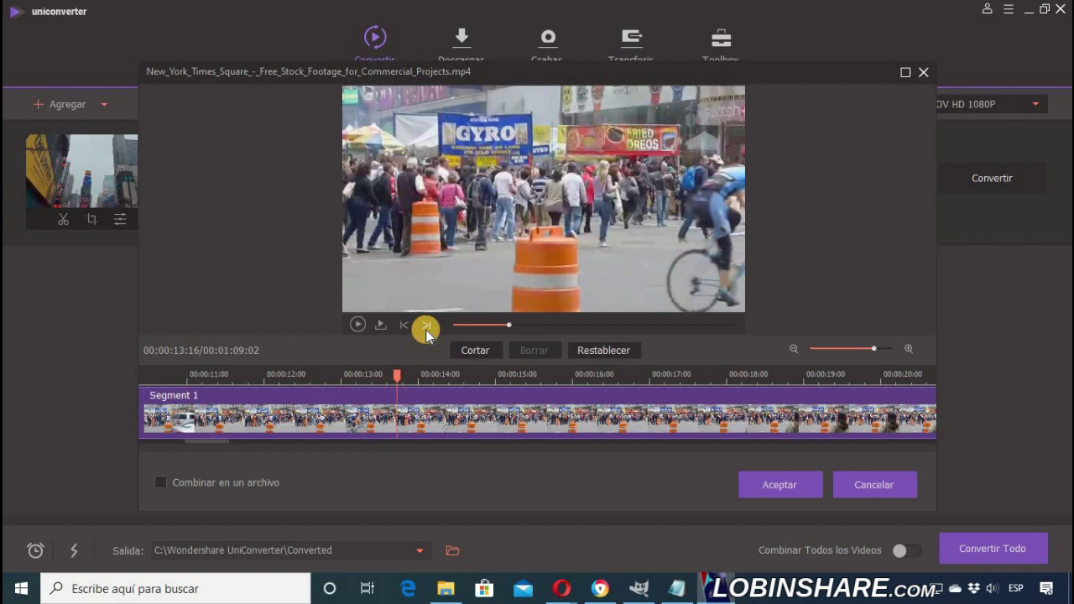
{"action": "left_click", "coordinate": [402, 377]}
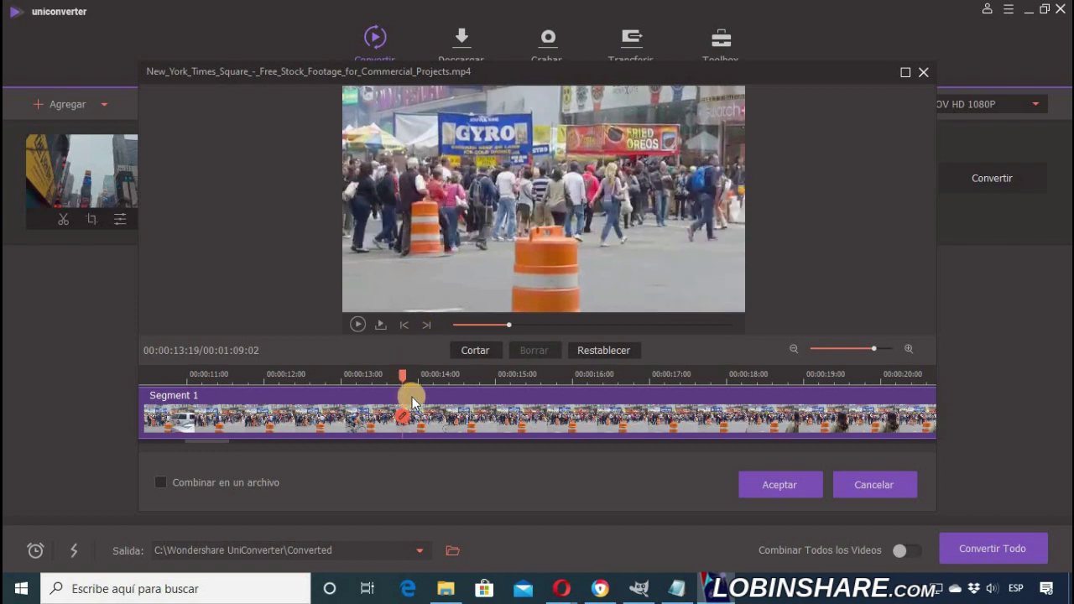
{"action": "left_click", "coordinate": [475, 350]}
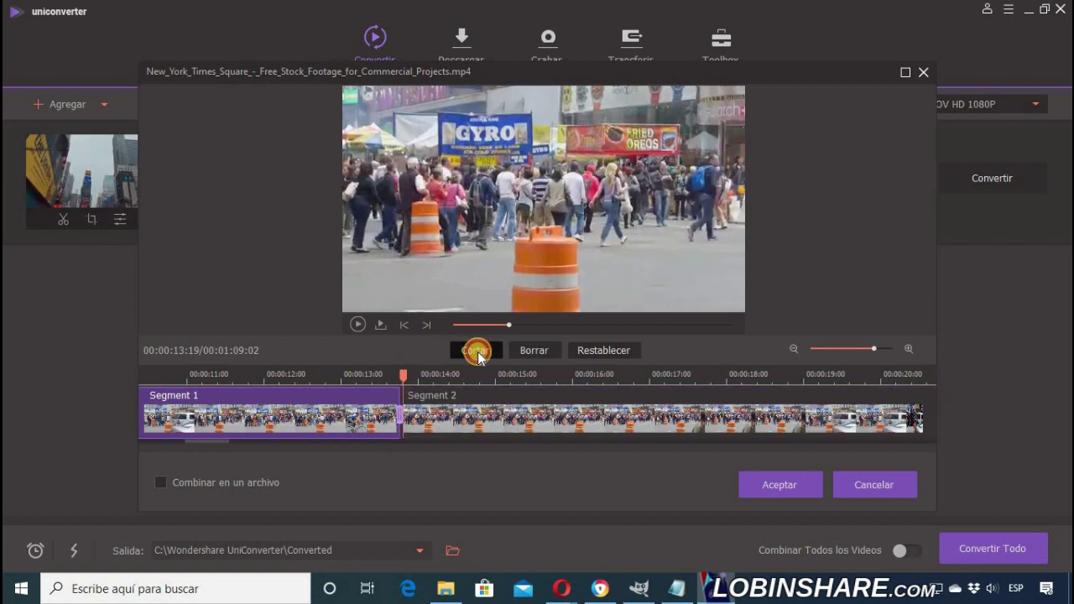
Step: Split the first segment again at 00:00:12:20, before the cyclist enters the frame
{"action": "left_click", "coordinate": [299, 377]}
{"action": "left_click_drag", "start_coordinate": [300, 378], "coordinate": [312, 377]}
{"action": "left_click", "coordinate": [328, 378]}
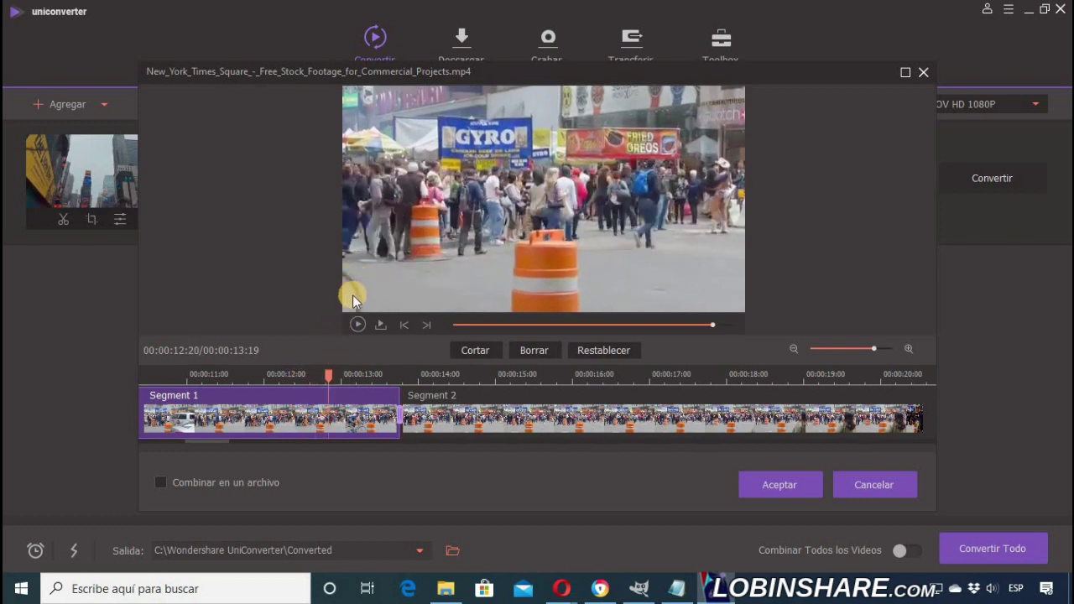
{"action": "left_click", "coordinate": [398, 325]}
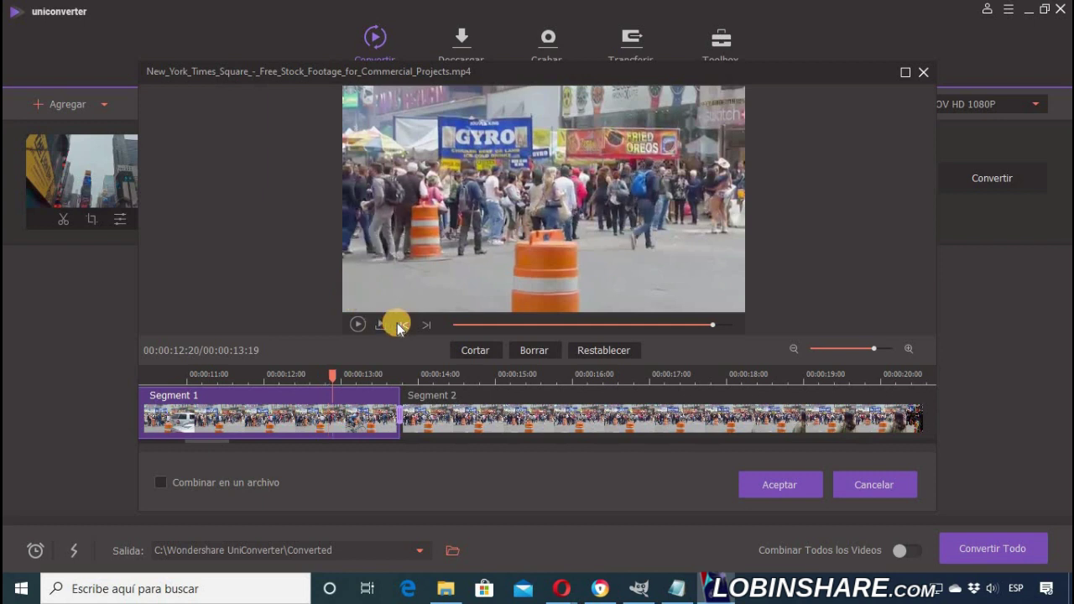
{"action": "left_click", "coordinate": [461, 351]}
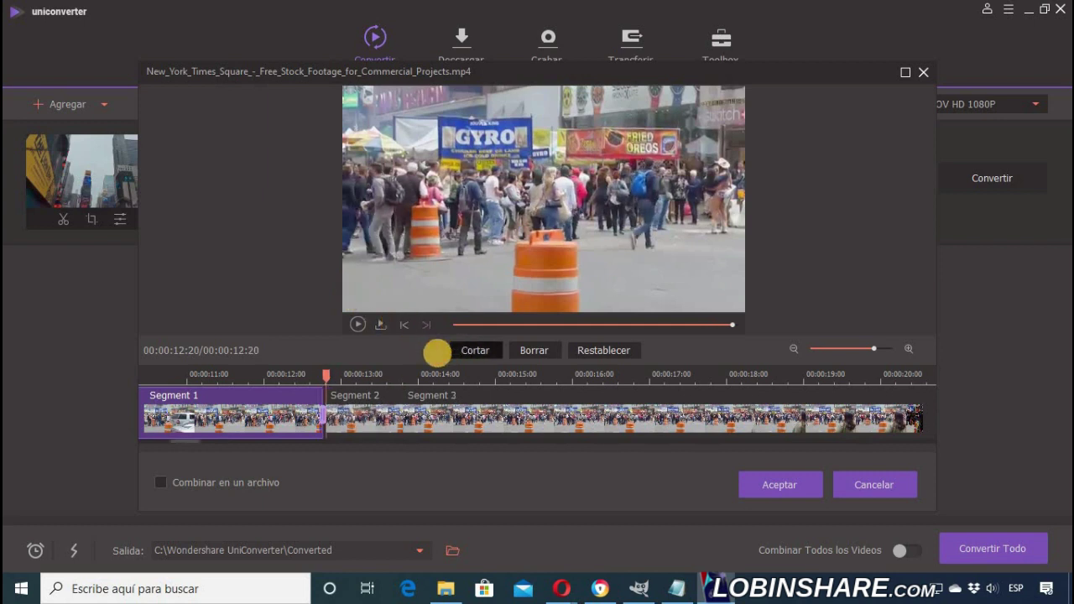
Step: Delete the short segment between the two splits that shows the cyclist passing
{"action": "left_click", "coordinate": [366, 394]}
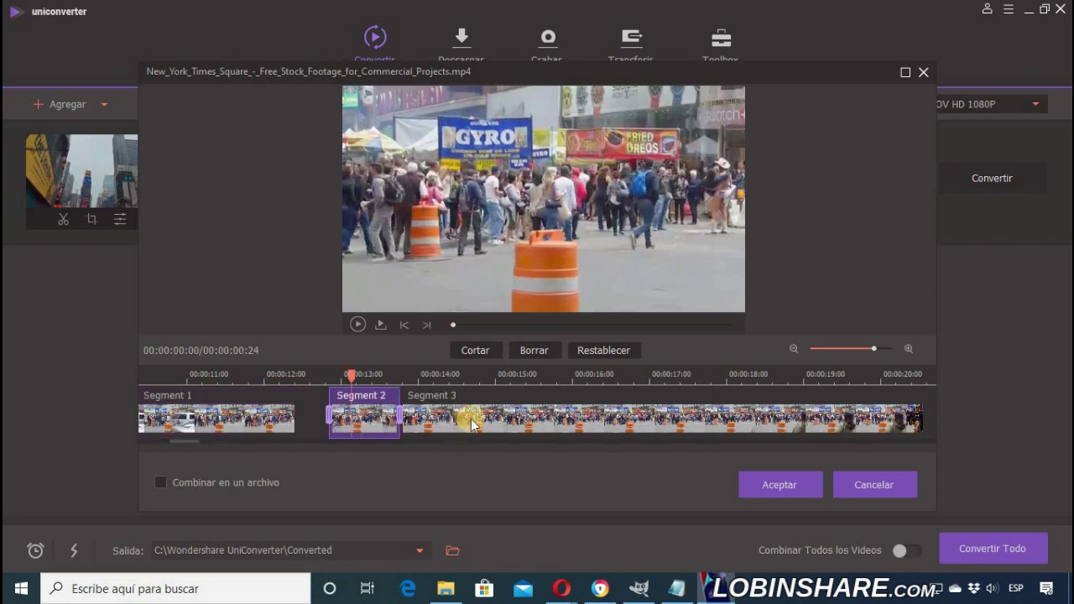
{"action": "left_click", "coordinate": [473, 425]}
{"action": "left_click", "coordinate": [364, 375]}
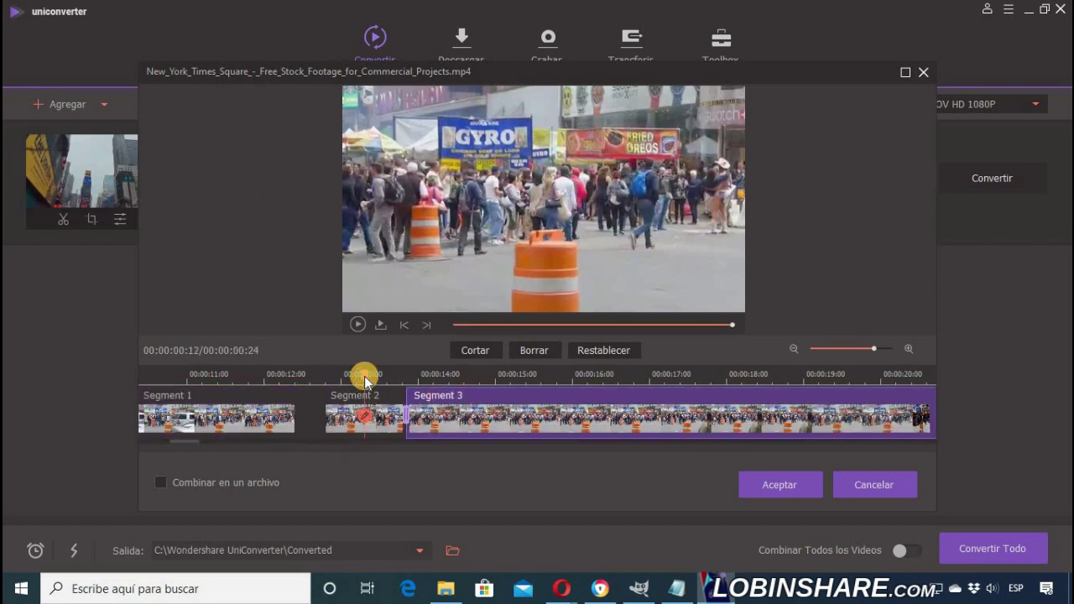
{"action": "left_click", "coordinate": [349, 426]}
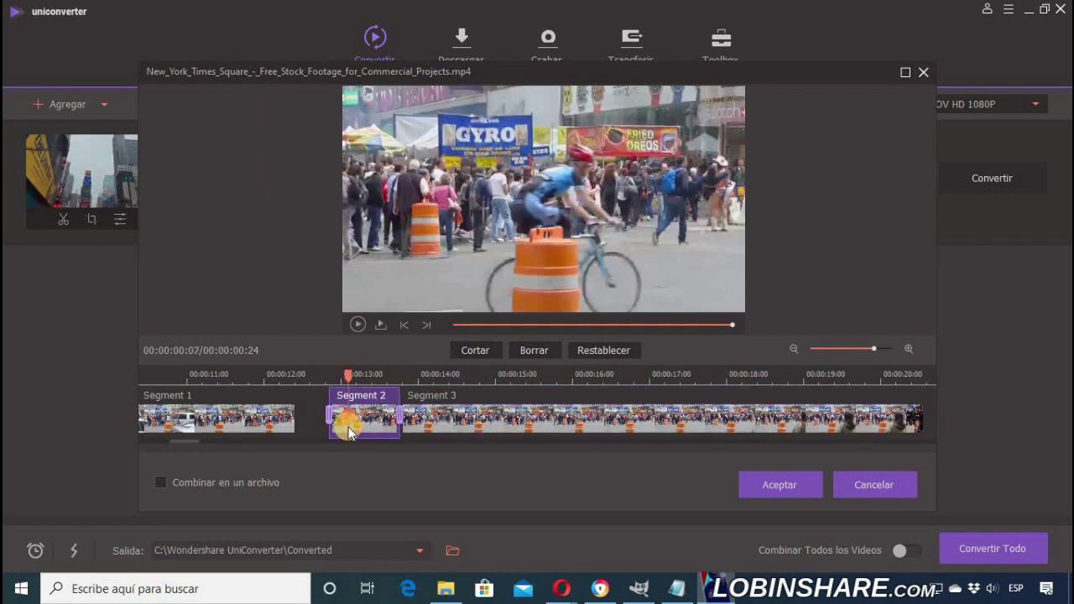
{"action": "left_click", "coordinate": [532, 353]}
Step: Play the first segment from 00:00:11:00 across the cut to check the transition into the second segment
{"action": "left_click", "coordinate": [286, 374]}
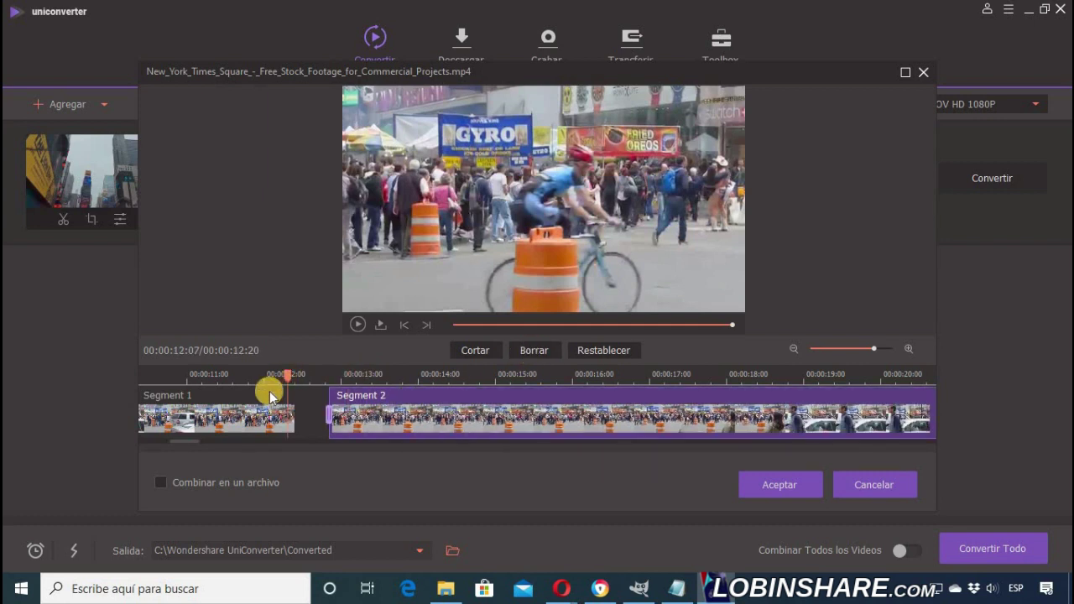
{"action": "left_click", "coordinate": [270, 391]}
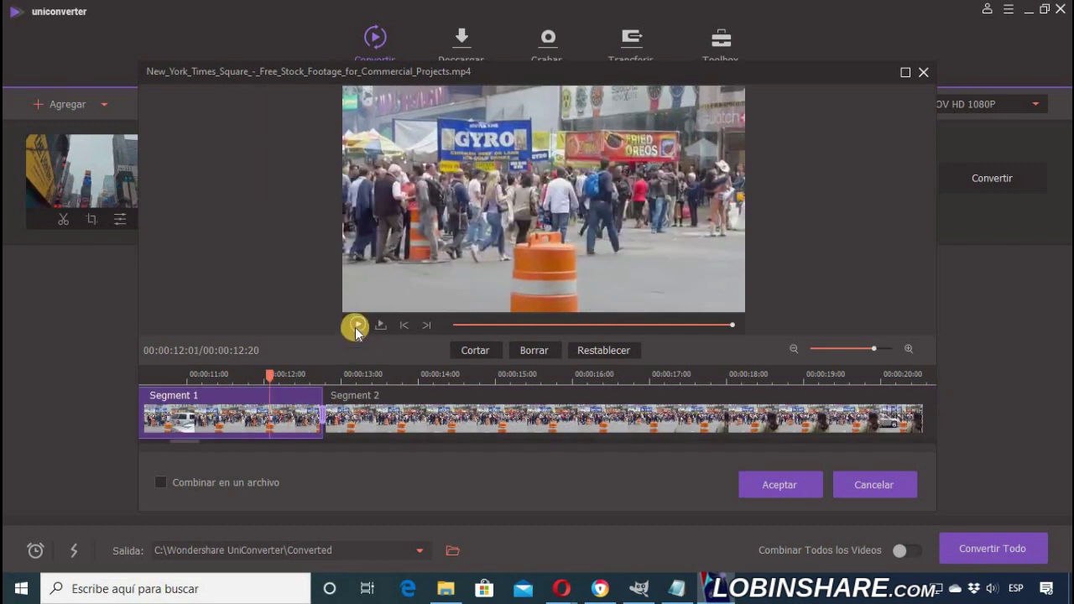
{"action": "left_click", "coordinate": [185, 376]}
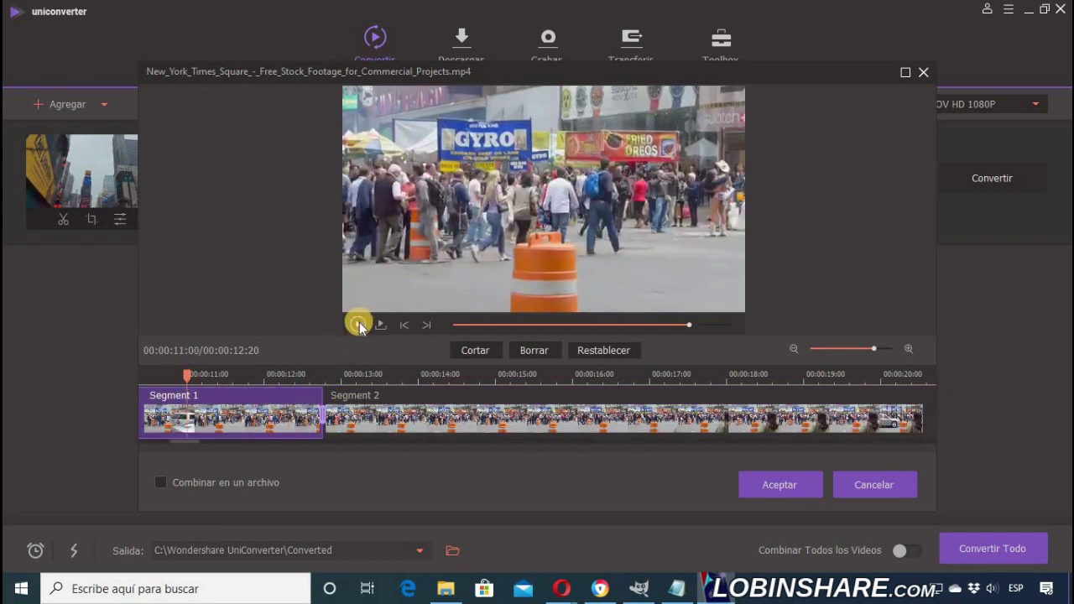
{"action": "left_click", "coordinate": [359, 325]}
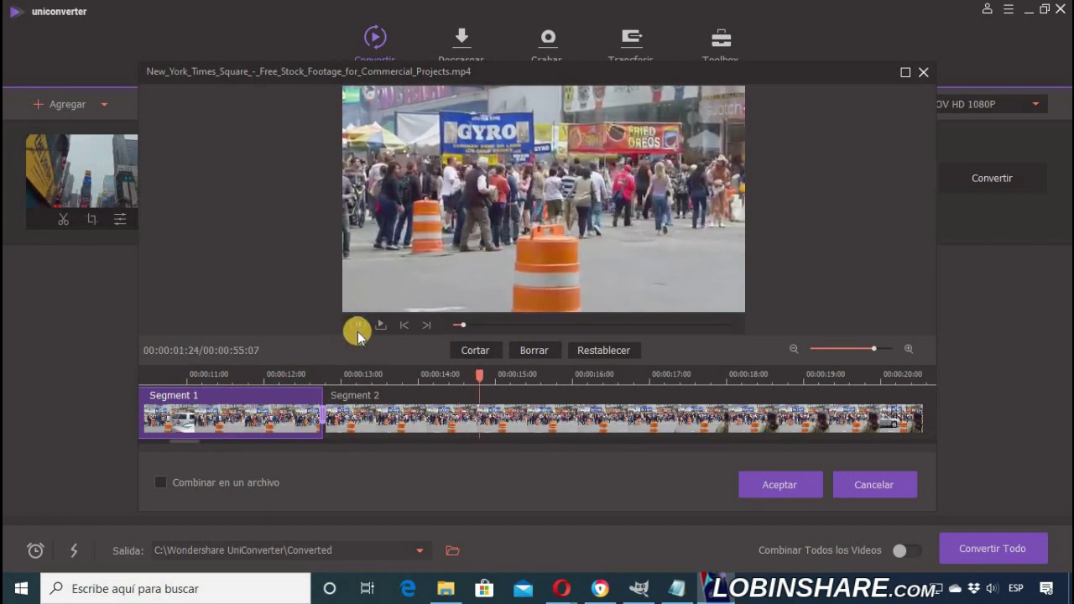
{"action": "left_click", "coordinate": [359, 326]}
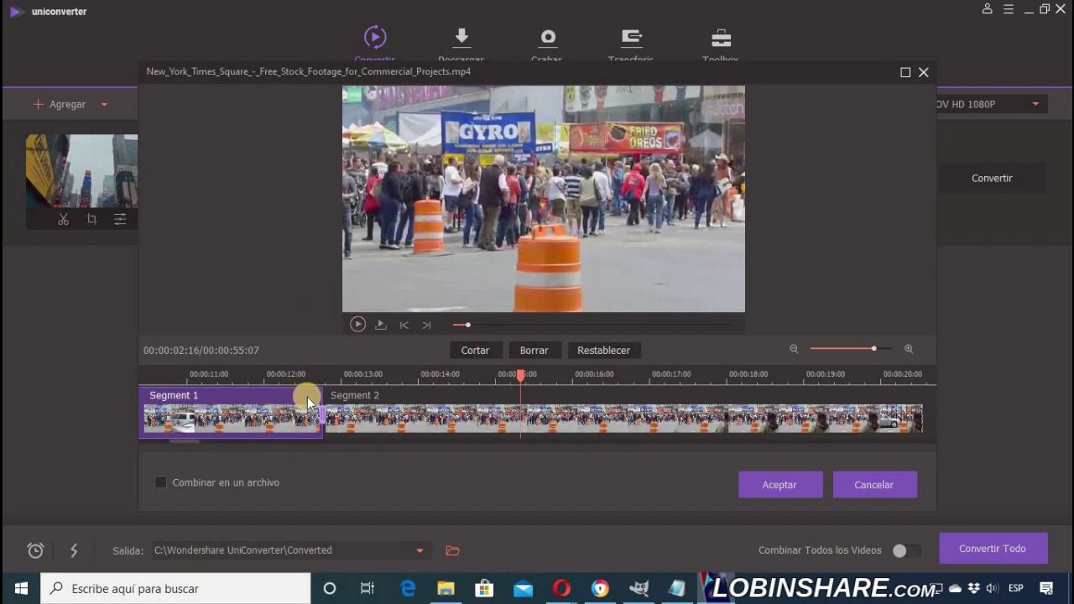
Step: Set the two remaining segments to combine into one file and accept the trim
{"action": "left_click", "coordinate": [357, 405]}
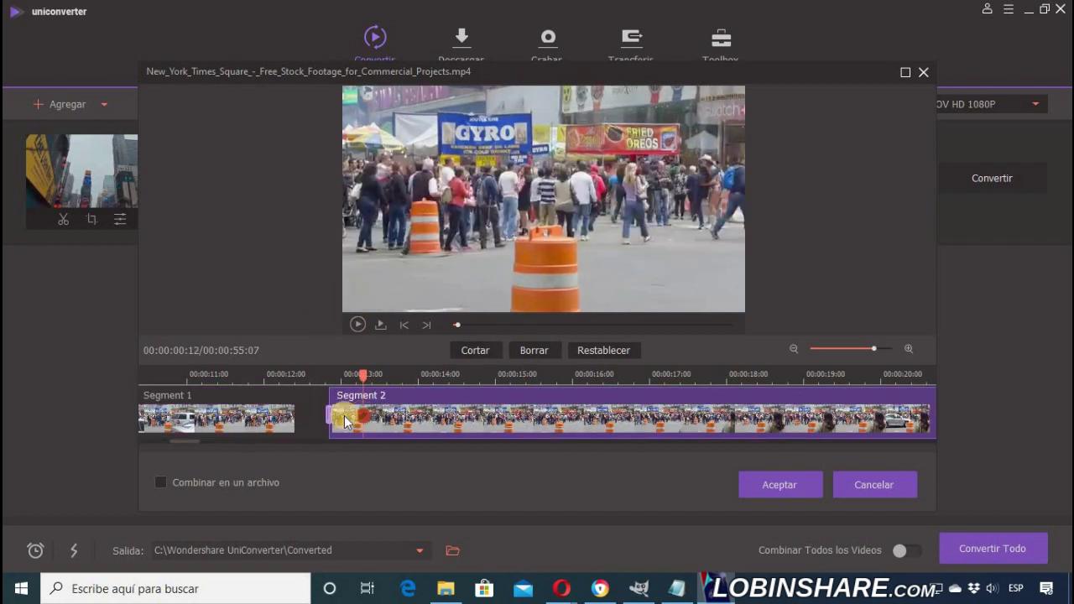
{"action": "left_click", "coordinate": [247, 419]}
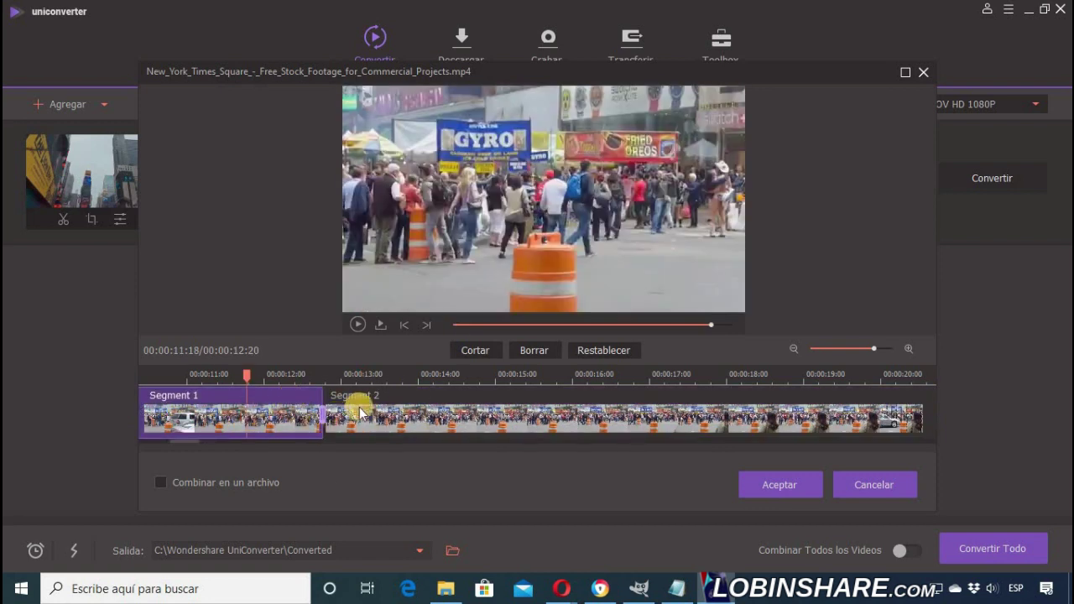
{"action": "left_click", "coordinate": [379, 390]}
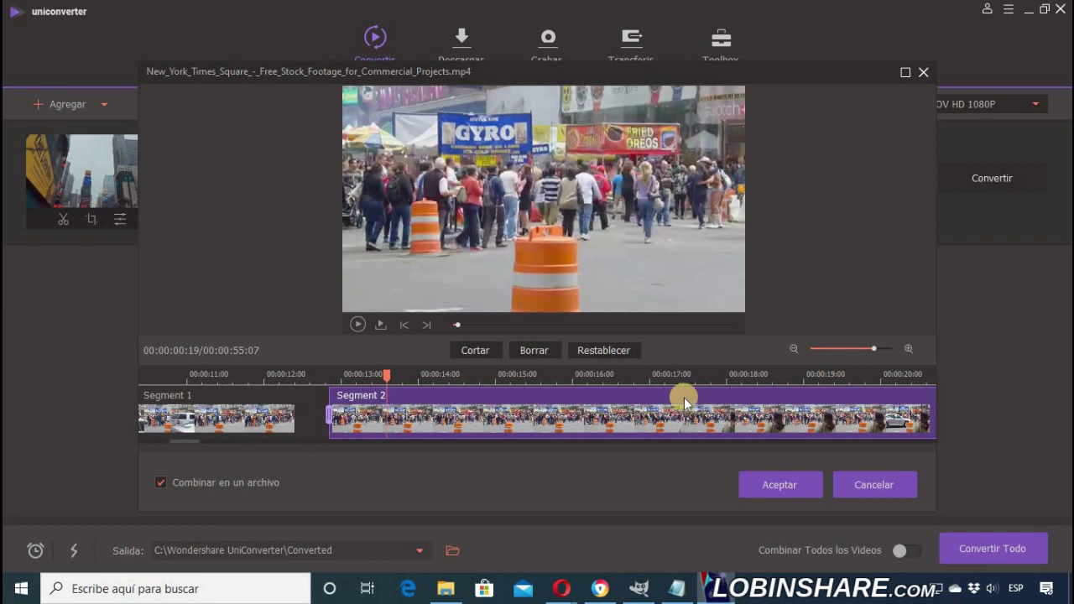
{"action": "left_click", "coordinate": [792, 493]}
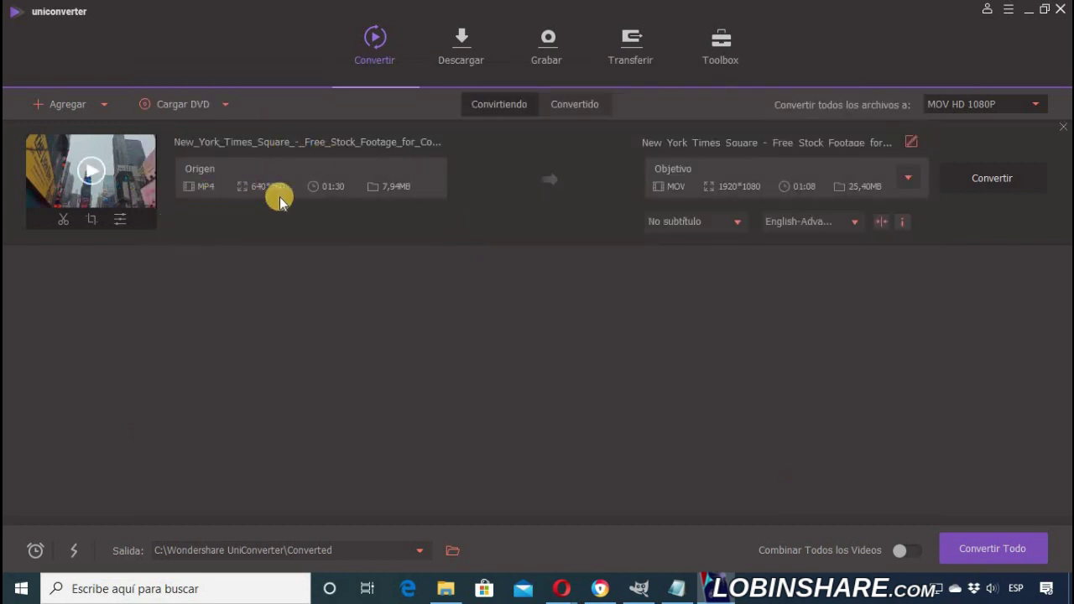
Step: Review the video output formats available for the clip and convert all listed files
{"action": "left_click", "coordinate": [915, 182]}
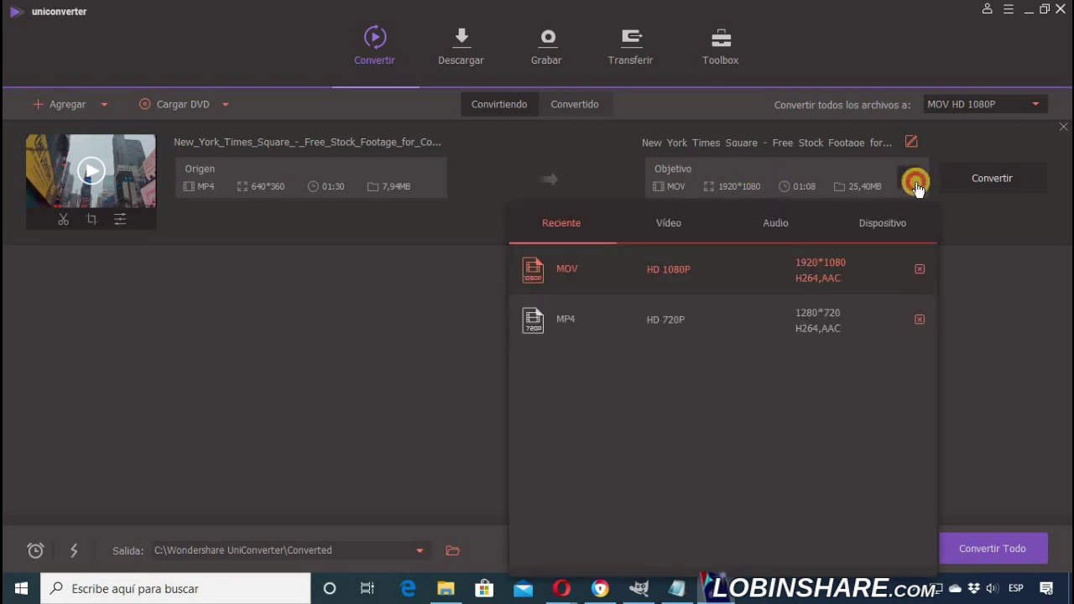
{"action": "left_click", "coordinate": [712, 223]}
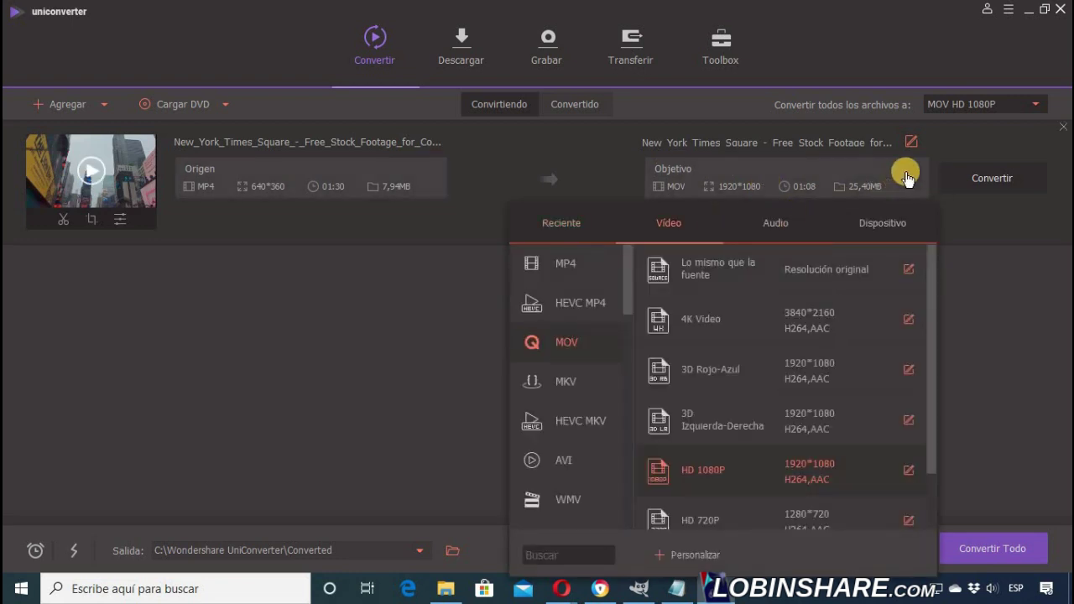
{"action": "left_click", "coordinate": [953, 139]}
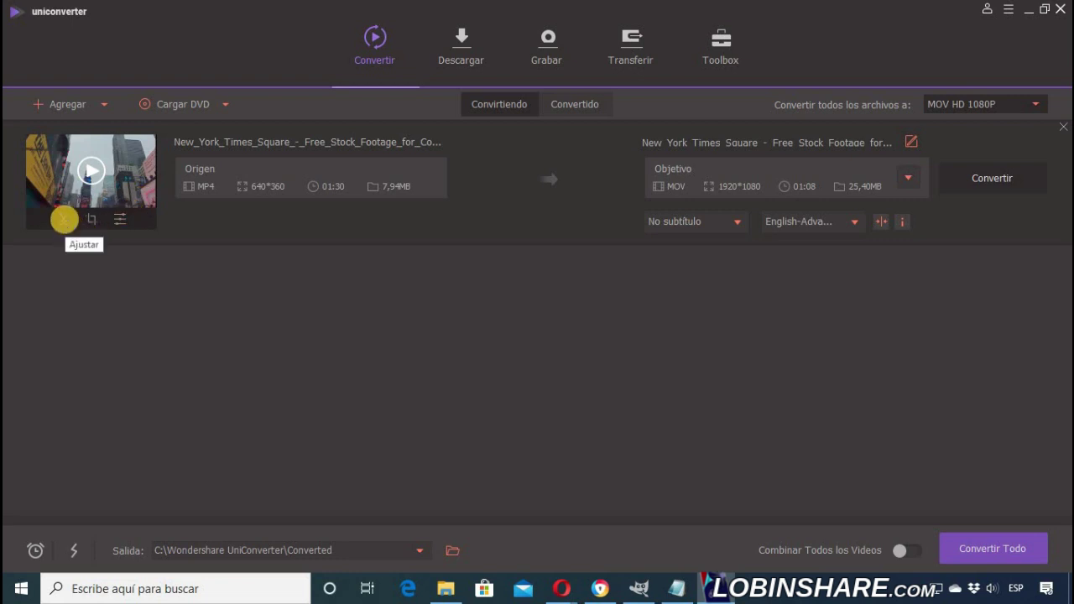
{"action": "left_click", "coordinate": [1003, 550]}
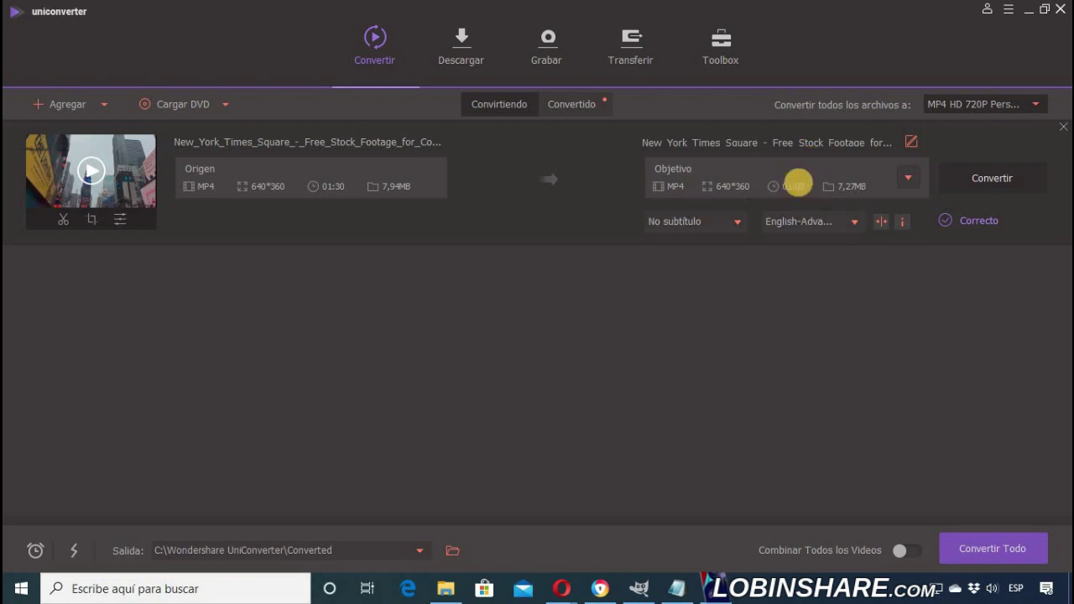
Step: Reopen the clip for trimming and split the second segment at its 00:00:19:00 and the resulting third segment at its 00:00:08:07
{"action": "left_click", "coordinate": [65, 220]}
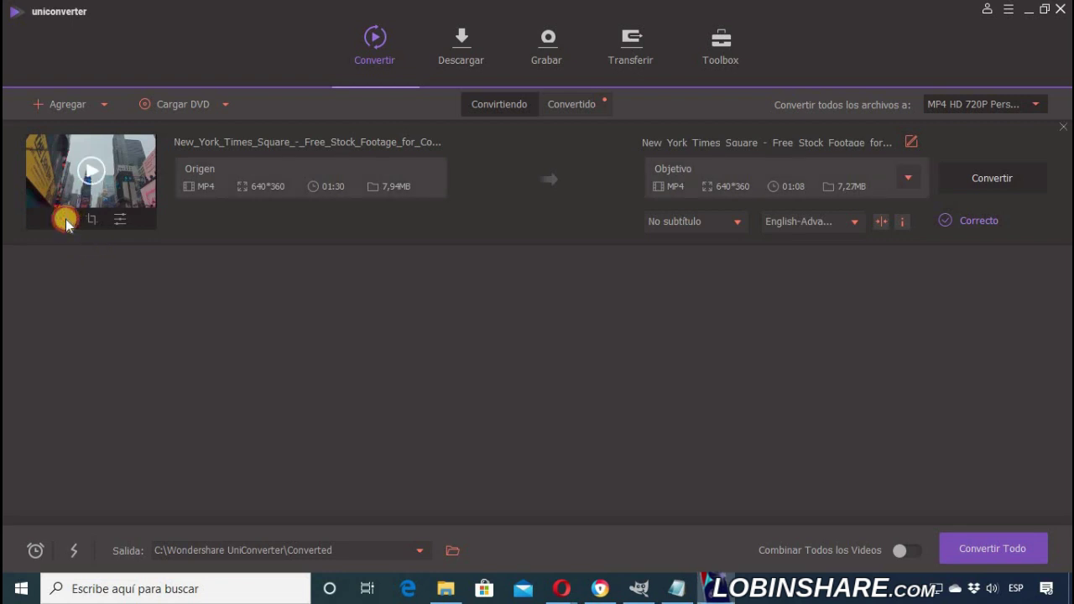
{"action": "left_click", "coordinate": [420, 376]}
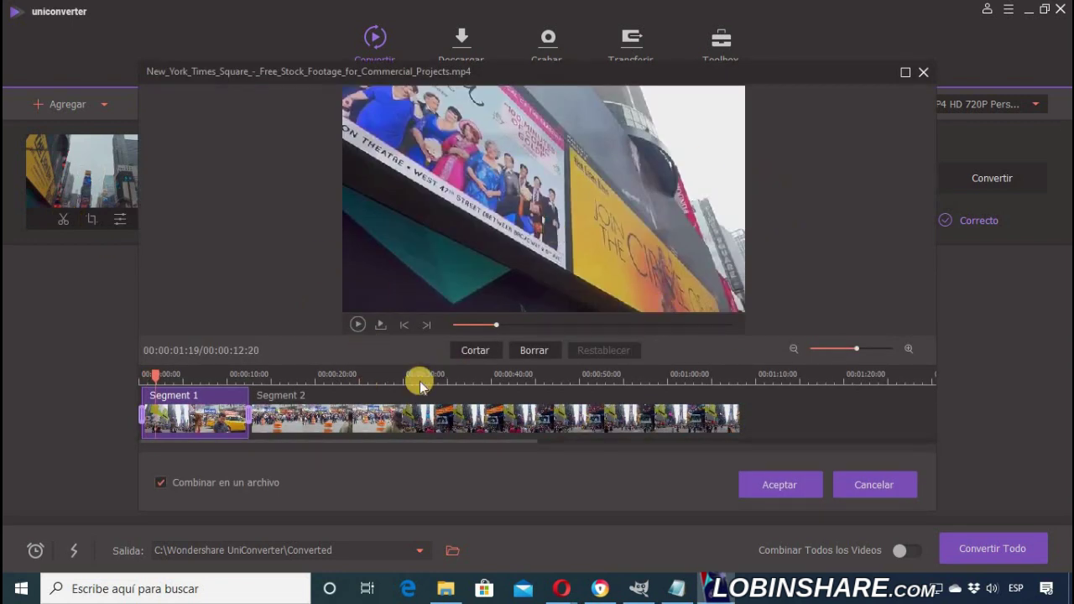
{"action": "left_click", "coordinate": [467, 353]}
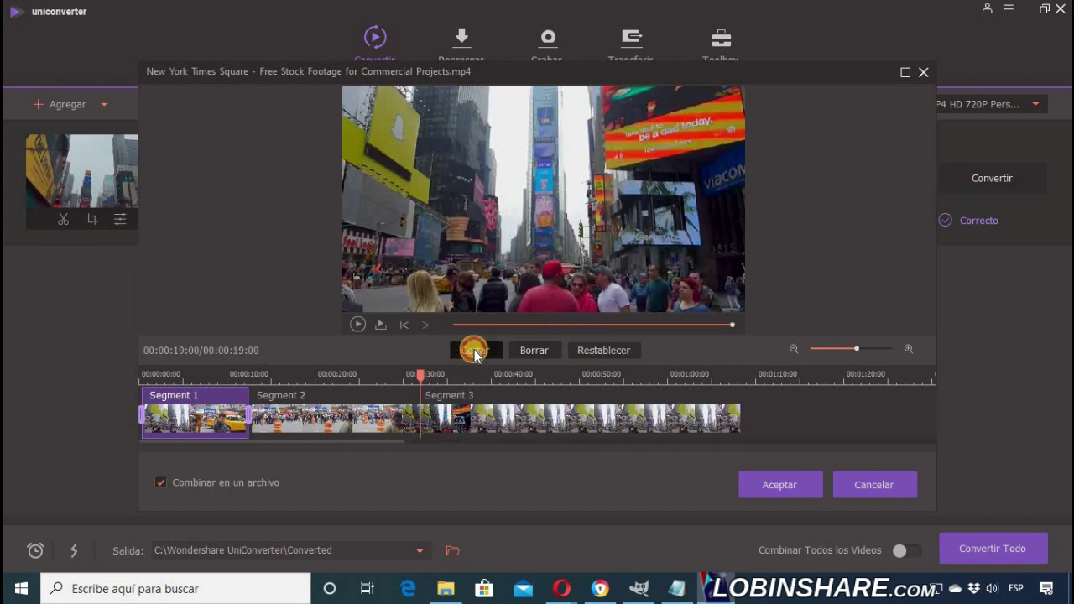
{"action": "left_click", "coordinate": [492, 378]}
{"action": "left_click", "coordinate": [480, 358]}
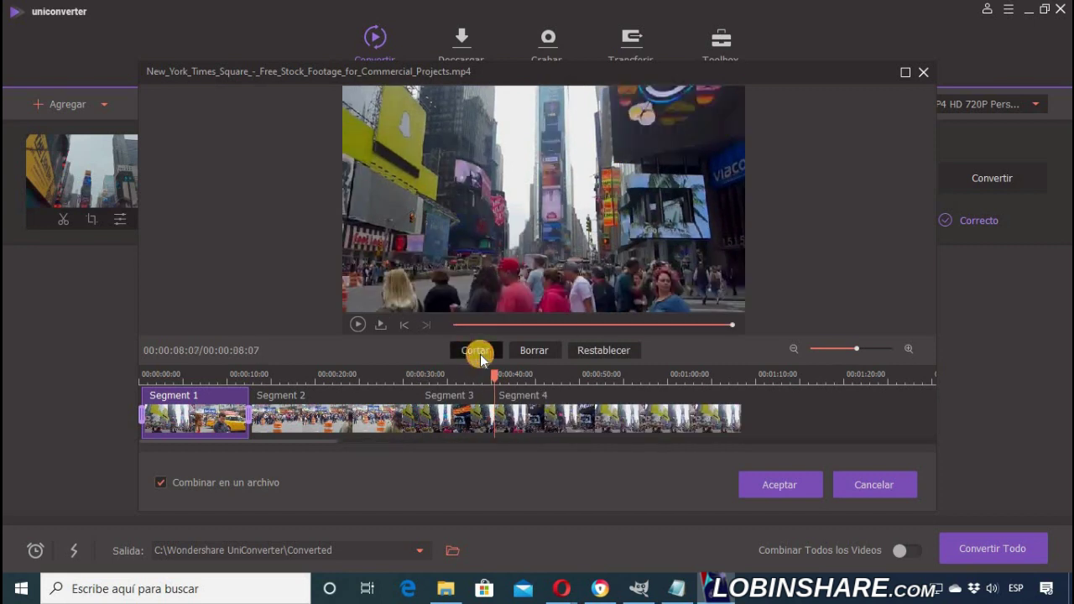
Step: Delete the short third segment and accept the trim after checking each remaining segment
{"action": "left_click", "coordinate": [462, 420]}
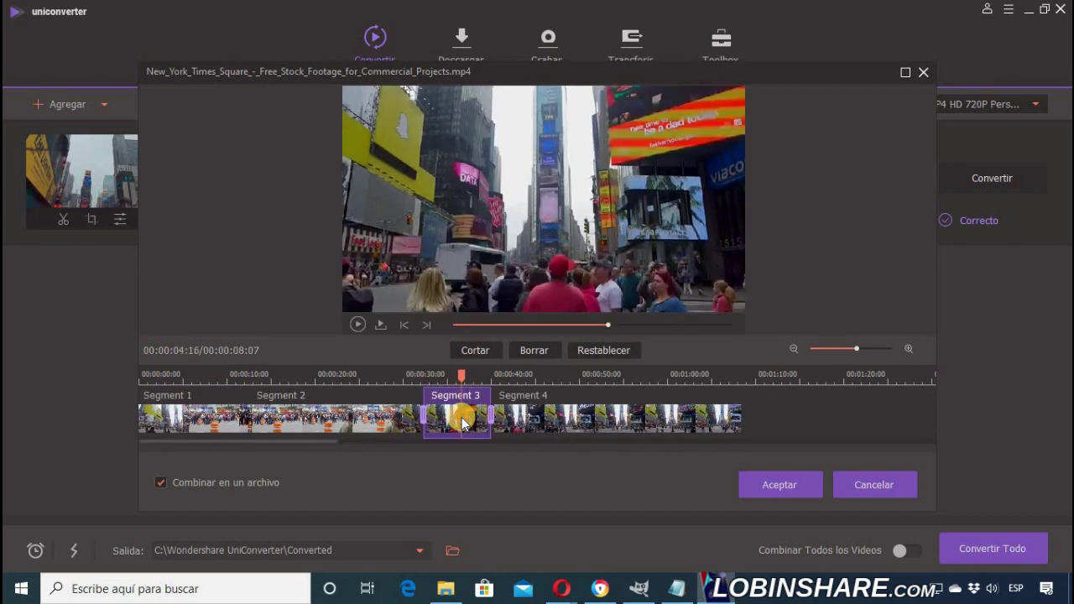
{"action": "left_click", "coordinate": [527, 347]}
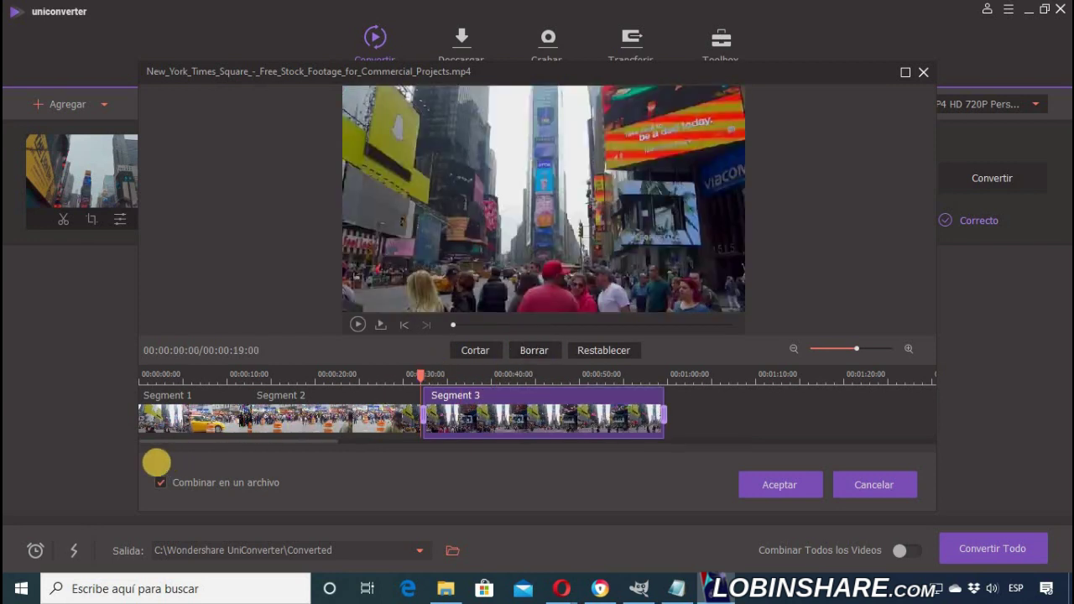
{"action": "left_click", "coordinate": [179, 420]}
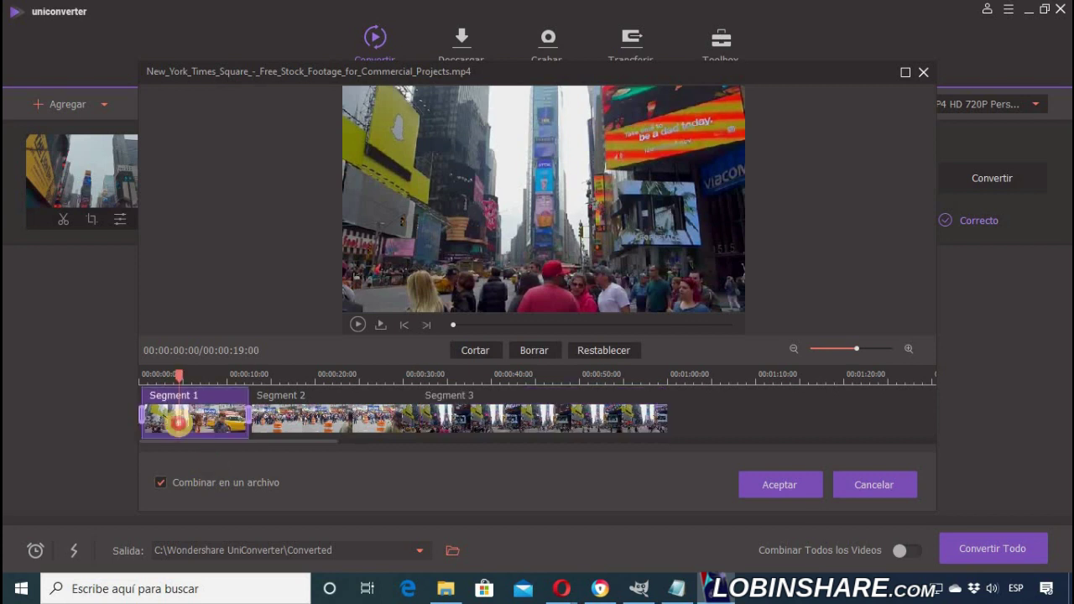
{"action": "left_click", "coordinate": [274, 422]}
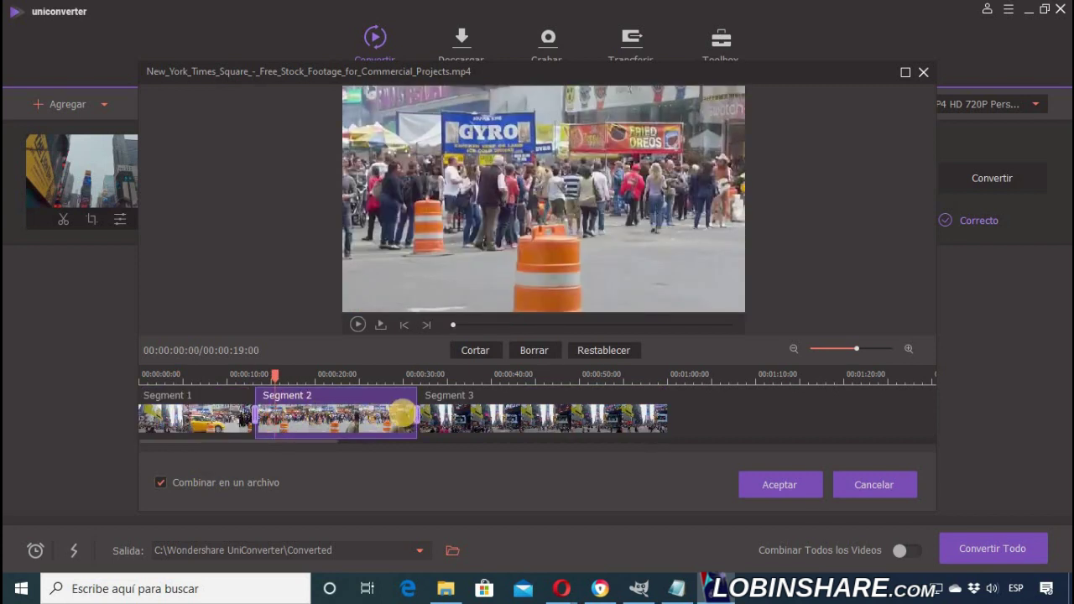
{"action": "left_click", "coordinate": [441, 418]}
{"action": "left_click", "coordinate": [786, 490]}
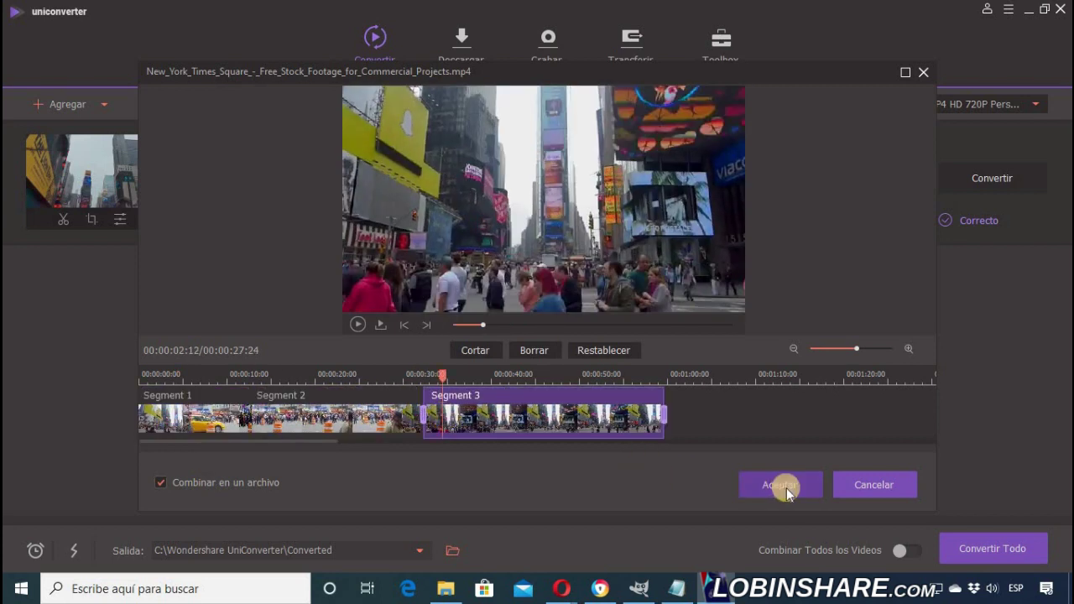
{"action": "left_click", "coordinate": [781, 486]}
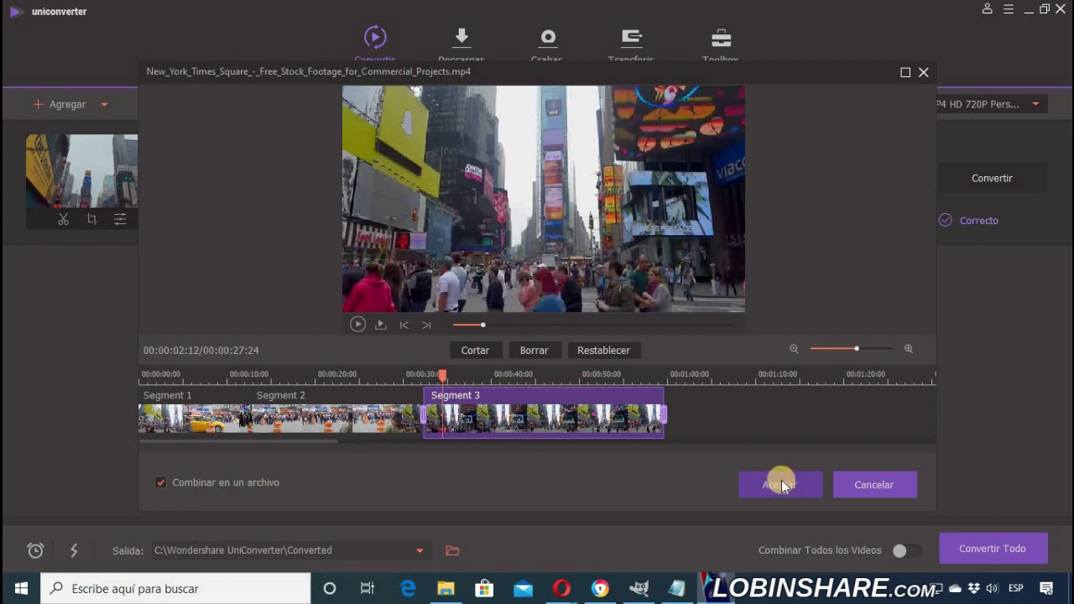